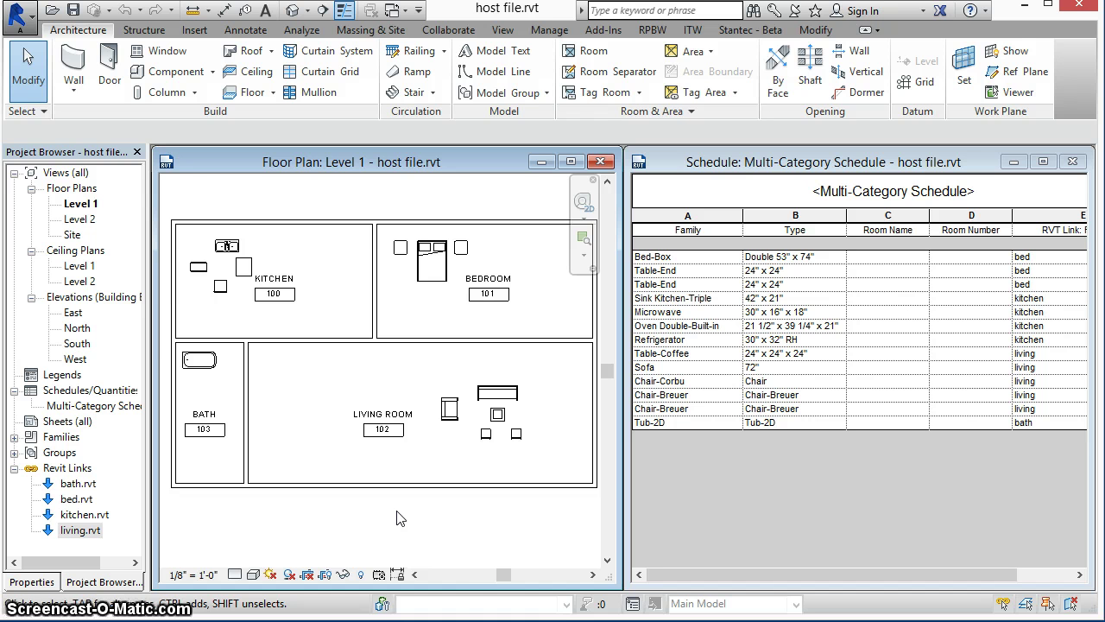
Select the bath-living wall, the living room tag and room, then clear the selection.
click(388, 496)
click(247, 439)
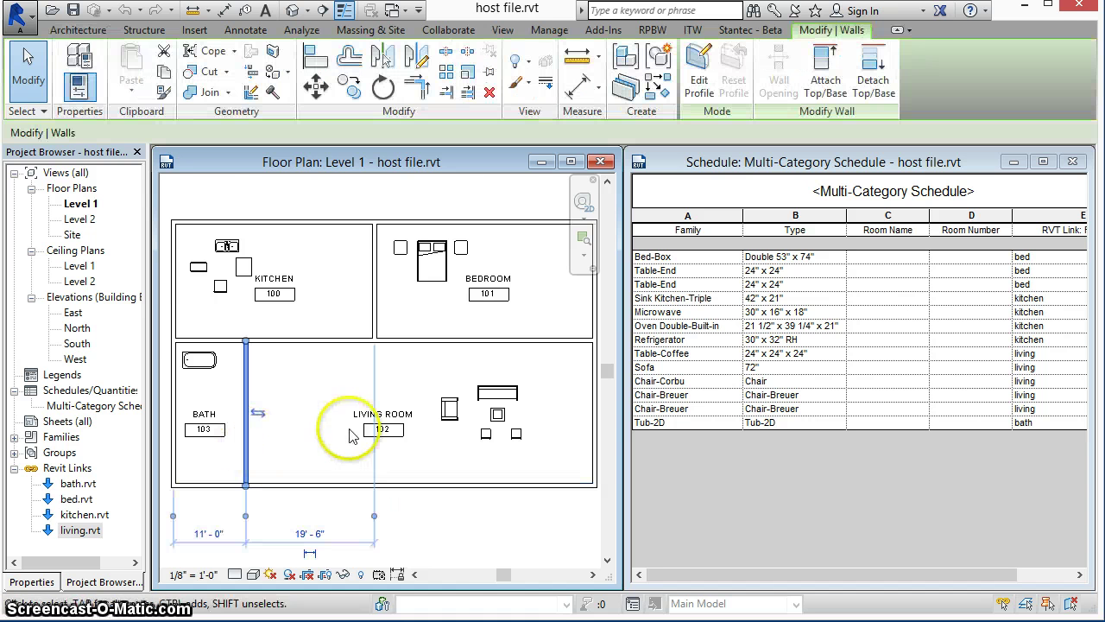
click(382, 427)
click(413, 394)
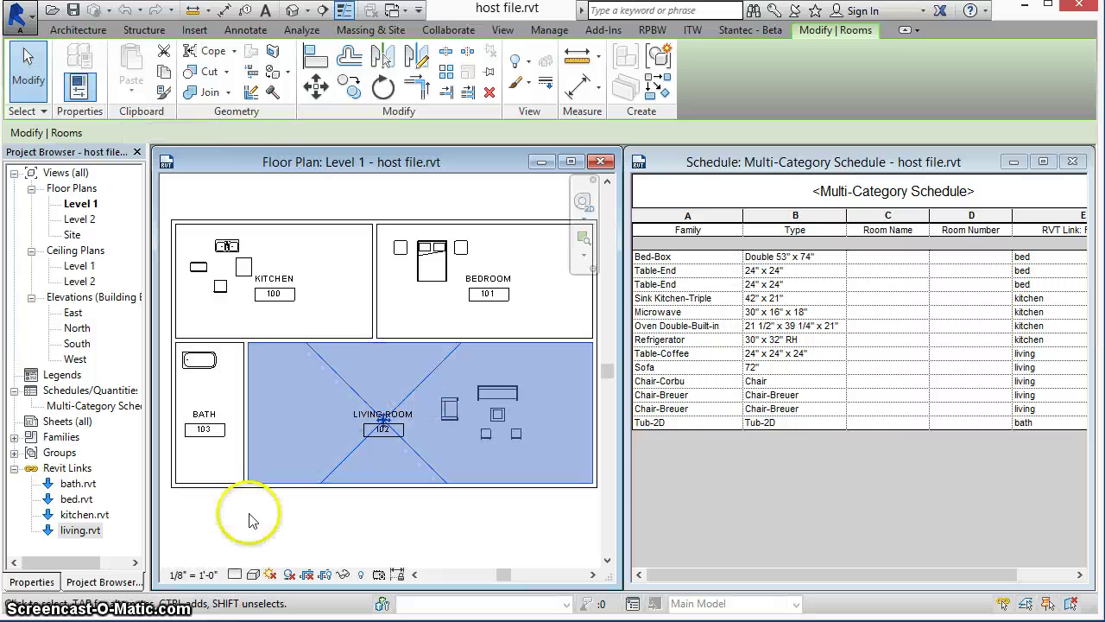
click(78, 487)
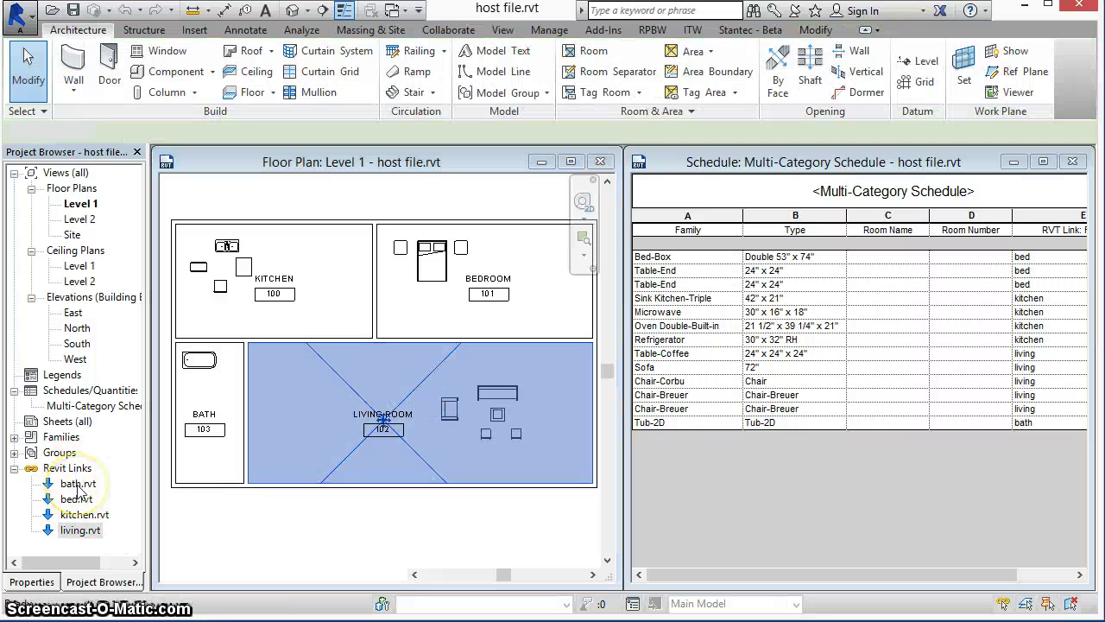
Inspect the bath, kitchen, living and bedroom linked models in the browser and plan.
click(77, 485)
click(85, 515)
click(79, 530)
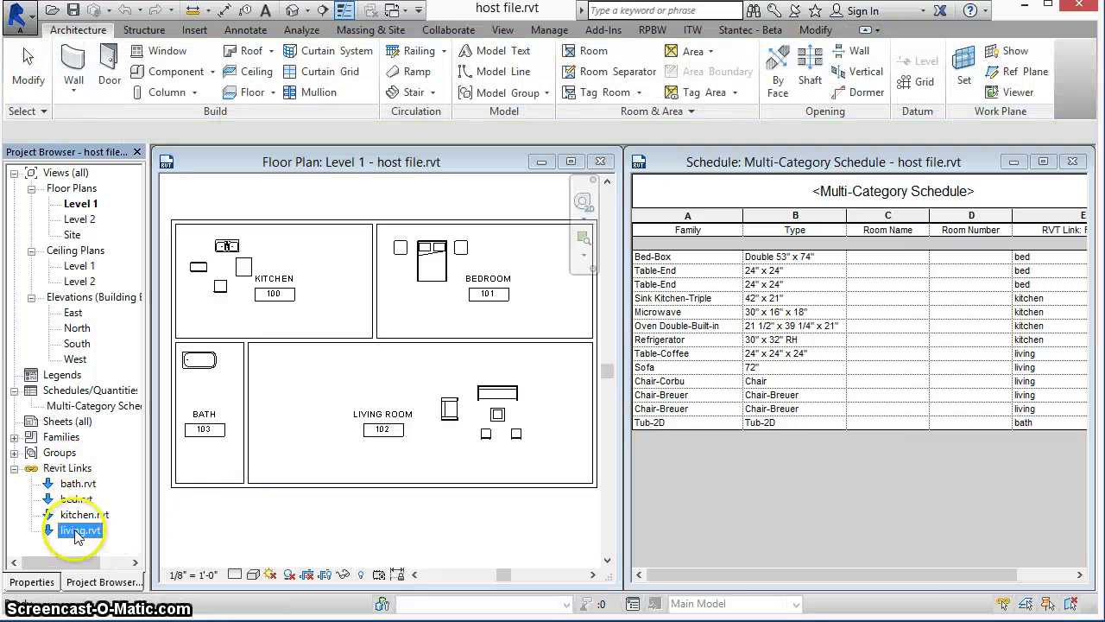
click(223, 246)
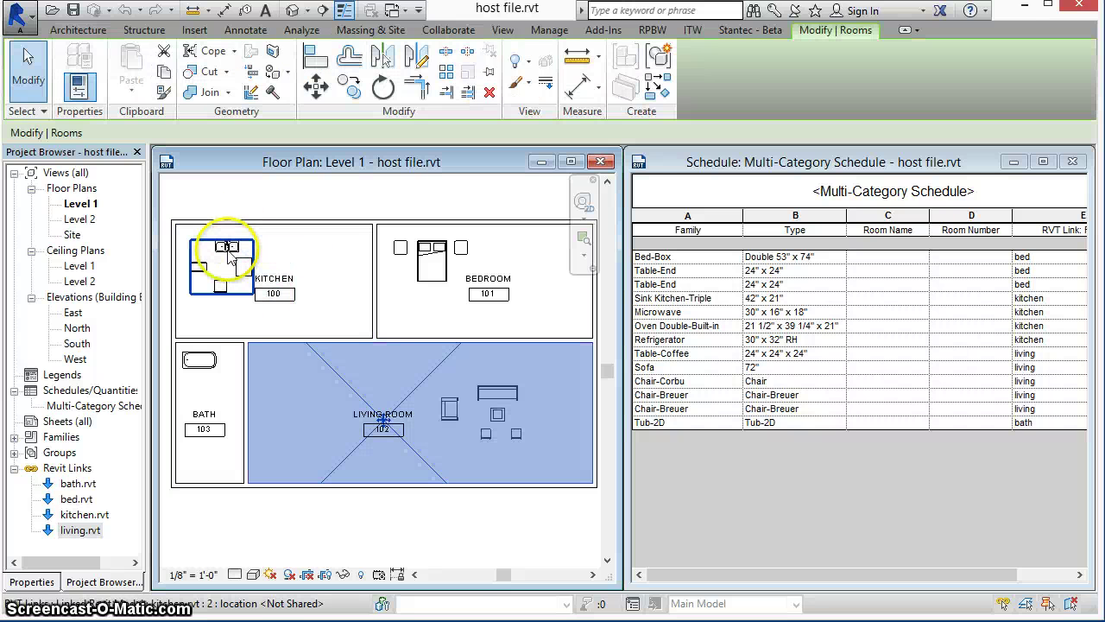
click(401, 259)
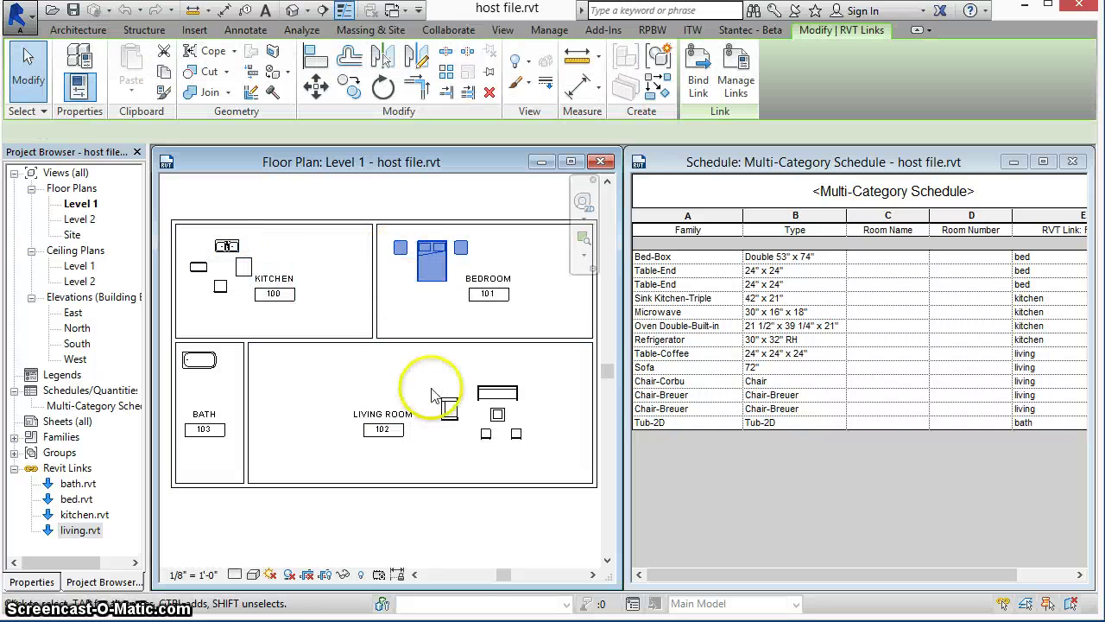
click(486, 398)
click(198, 363)
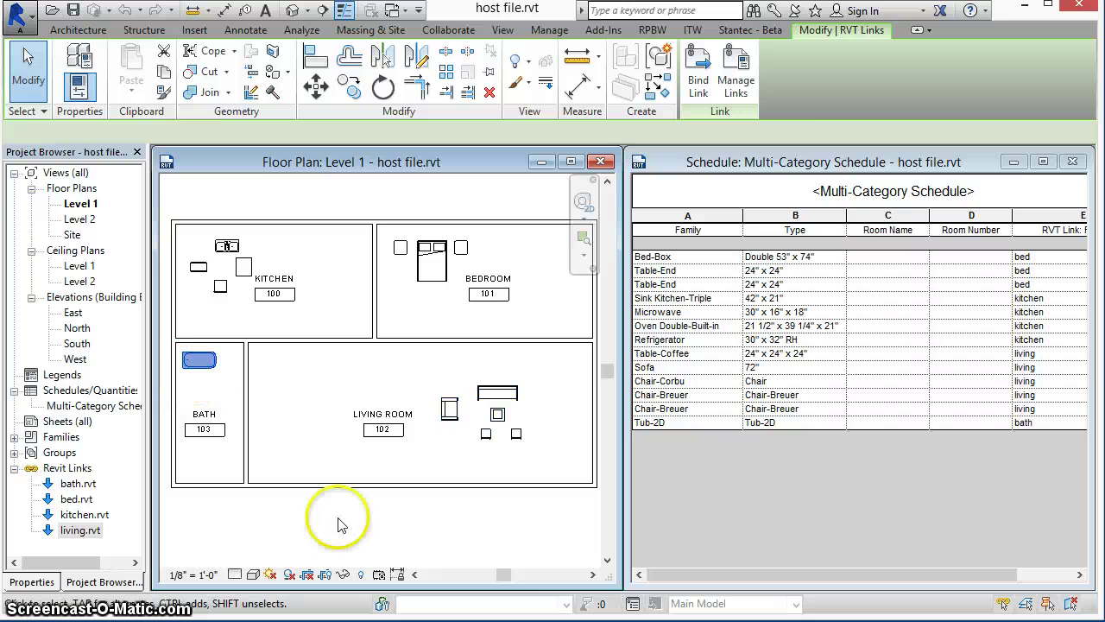
click(403, 547)
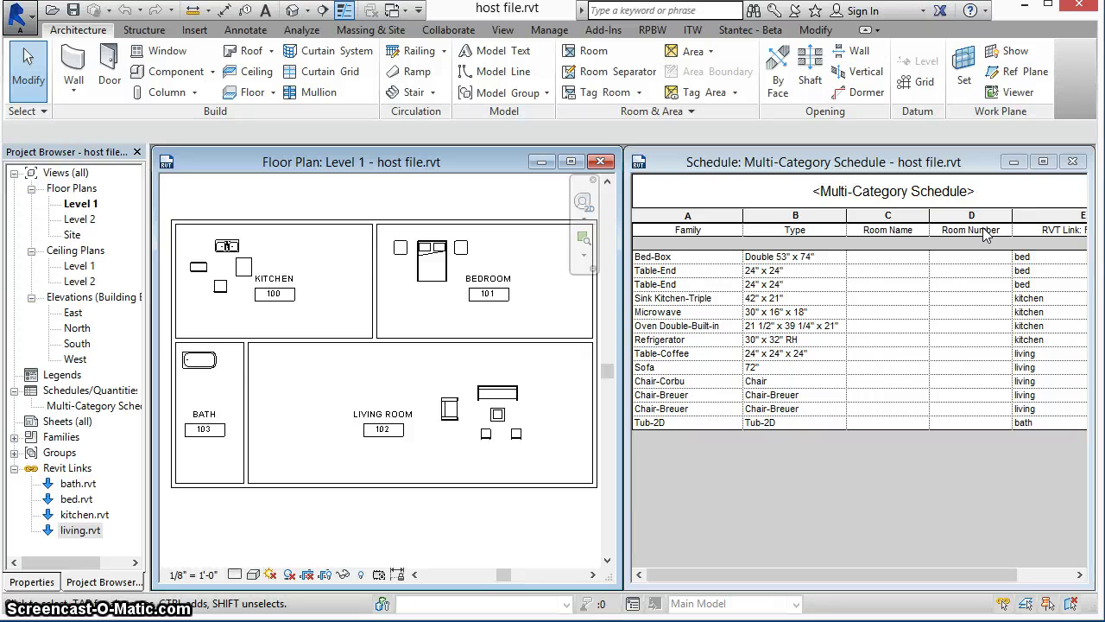
Reselect each linked model, then scroll the schedule to review its empty room columns.
click(244, 268)
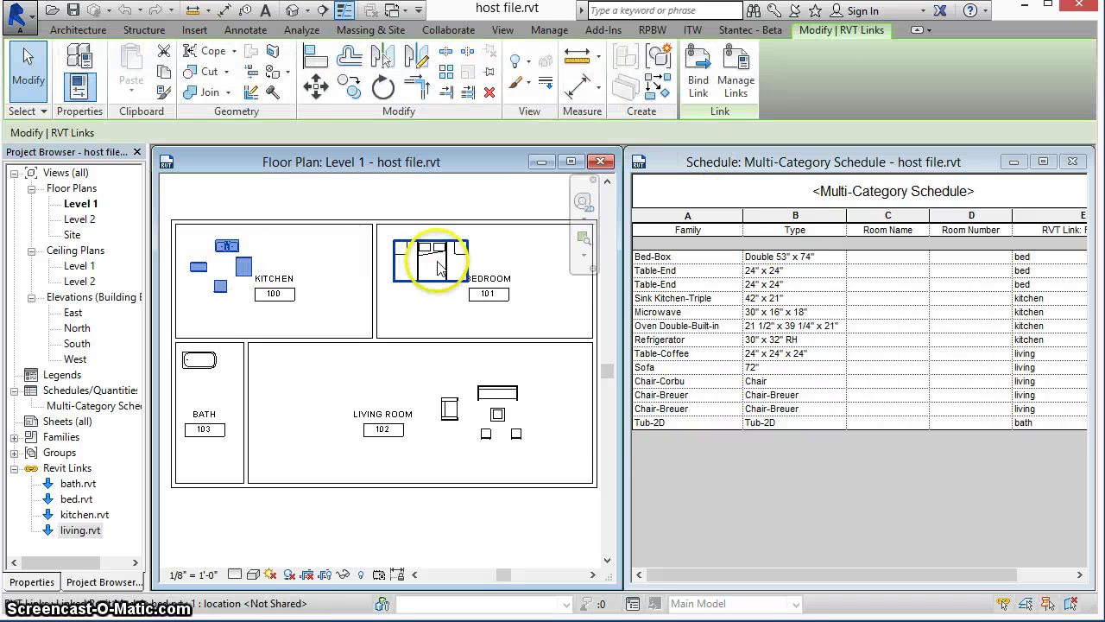
click(437, 268)
click(460, 427)
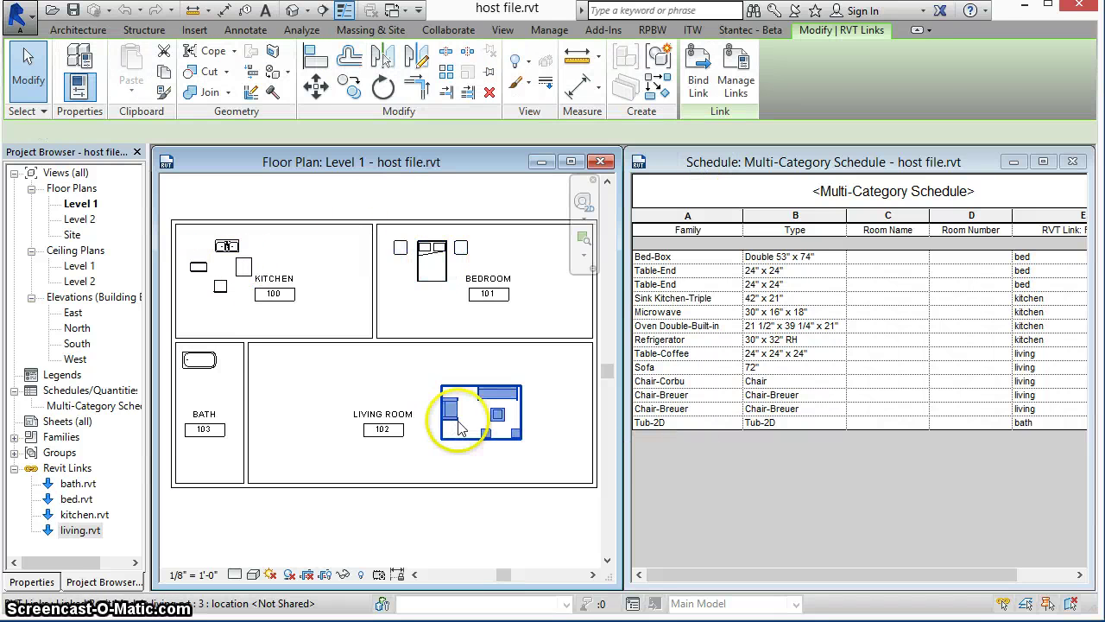
click(200, 361)
click(859, 536)
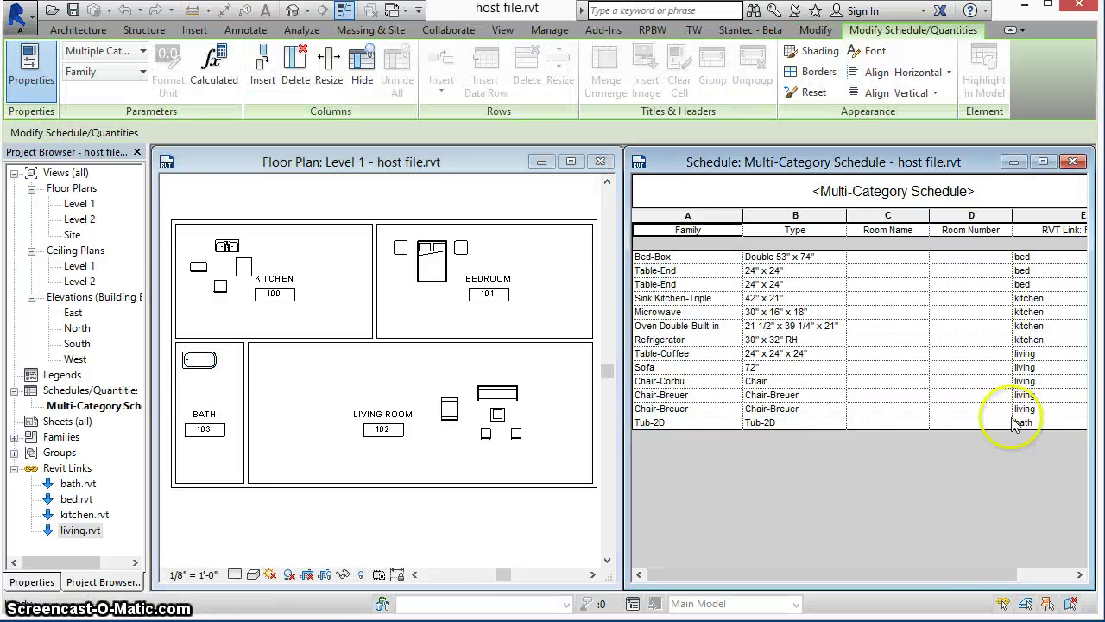
drag(977, 573, 1033, 575)
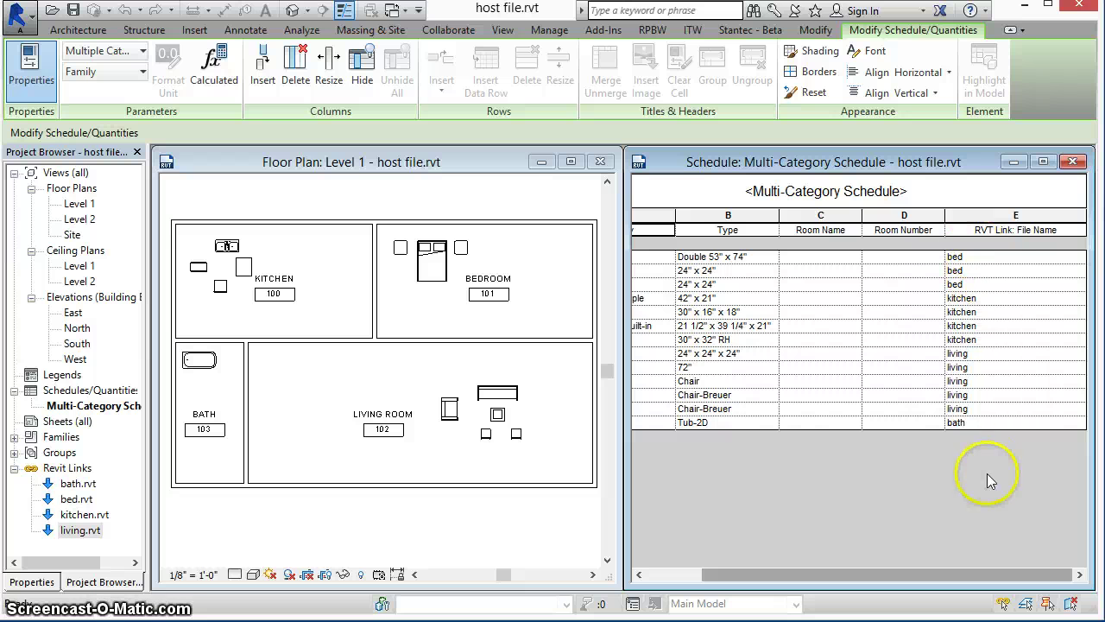
drag(748, 580, 693, 579)
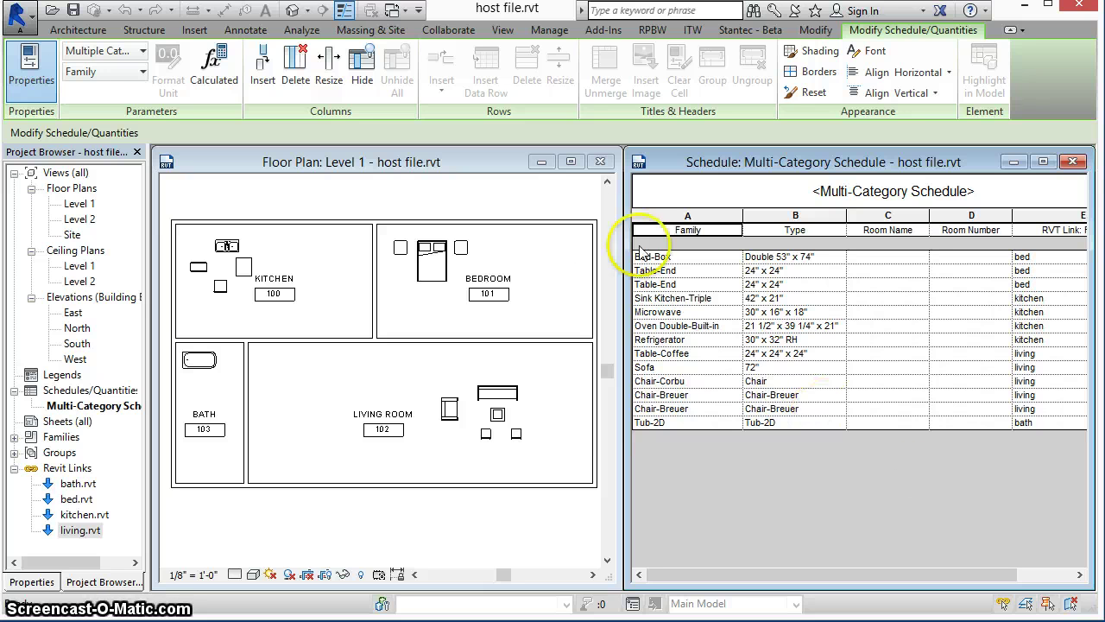
Select and deselect the Bedroom room in the plan, then show the Add-Ins commands.
click(522, 270)
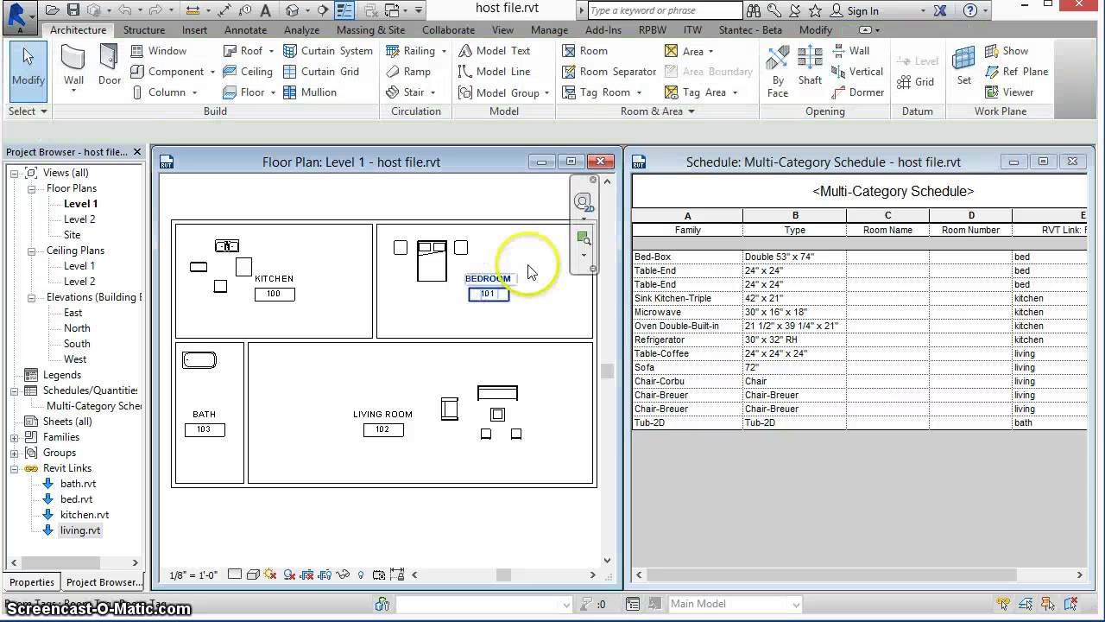
click(536, 320)
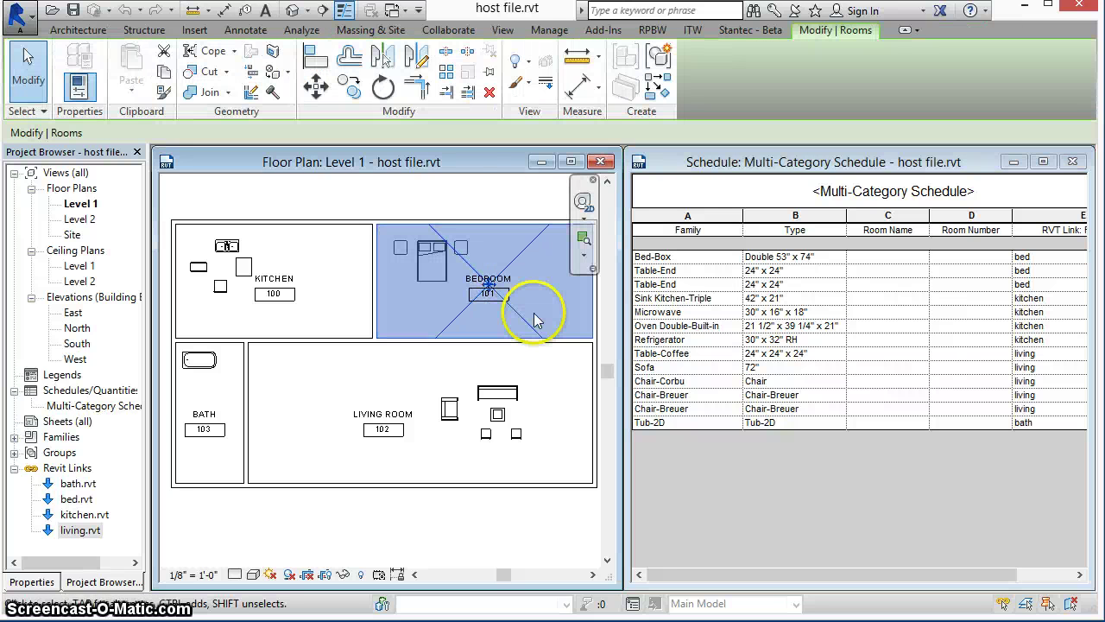
click(406, 198)
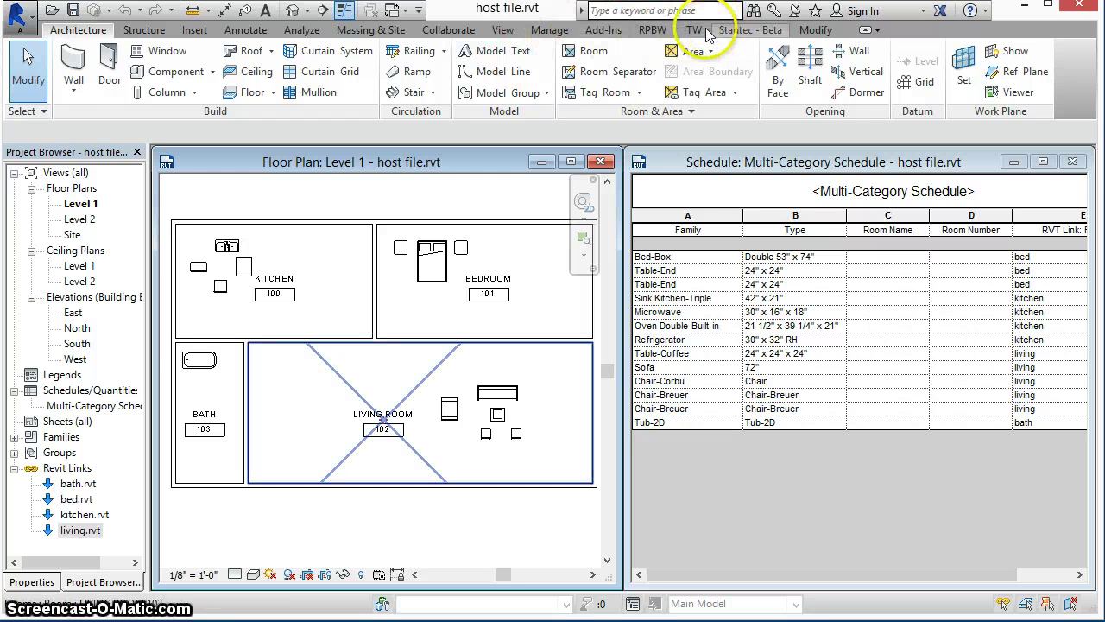
click(594, 32)
Run Set Room Data From Links to fill room values like BEDROOM 101 and KITCHEN 100.
click(81, 87)
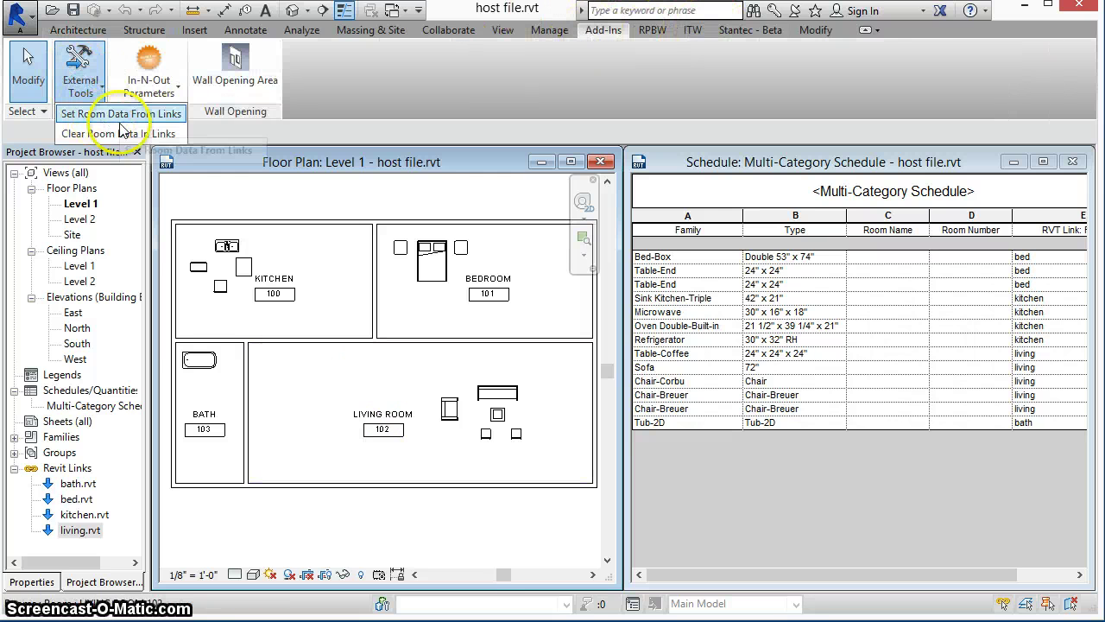
click(123, 115)
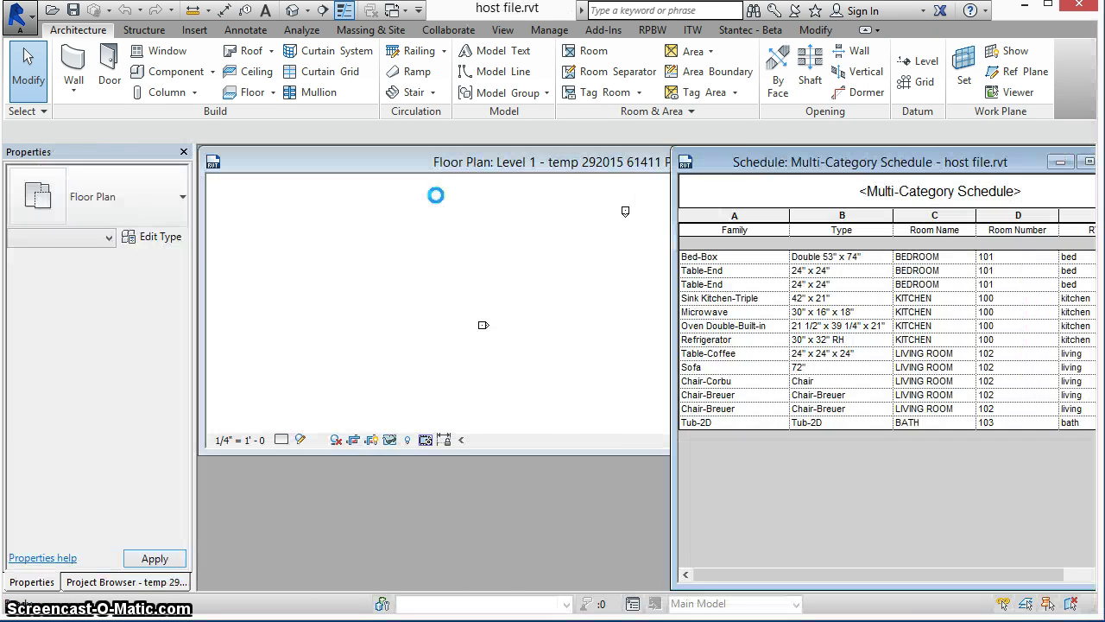
click(418, 238)
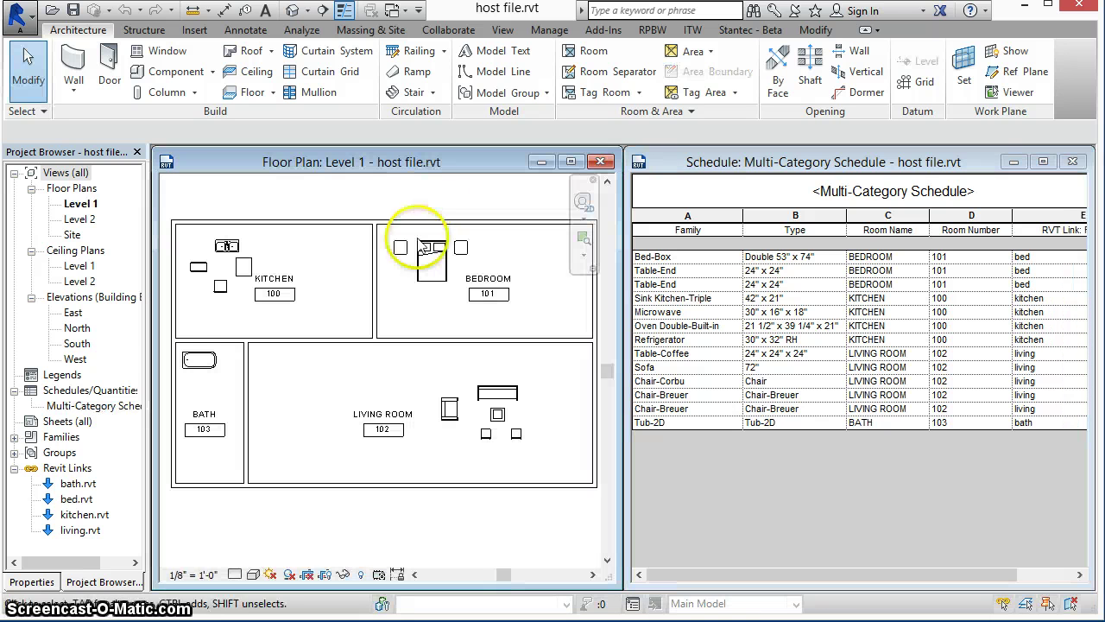
click(369, 197)
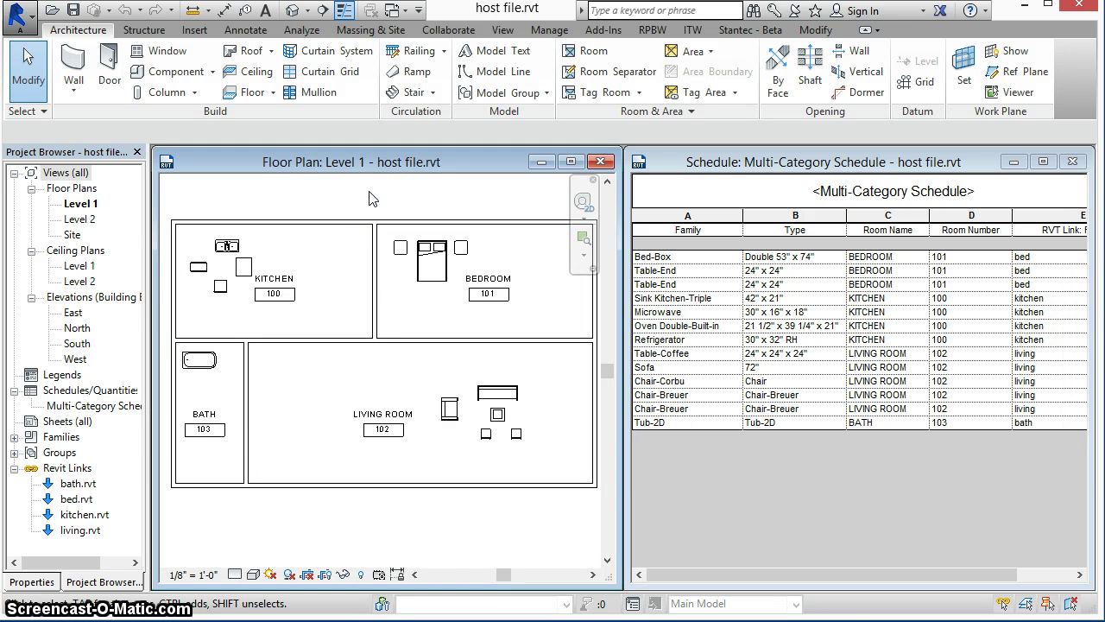
click(784, 510)
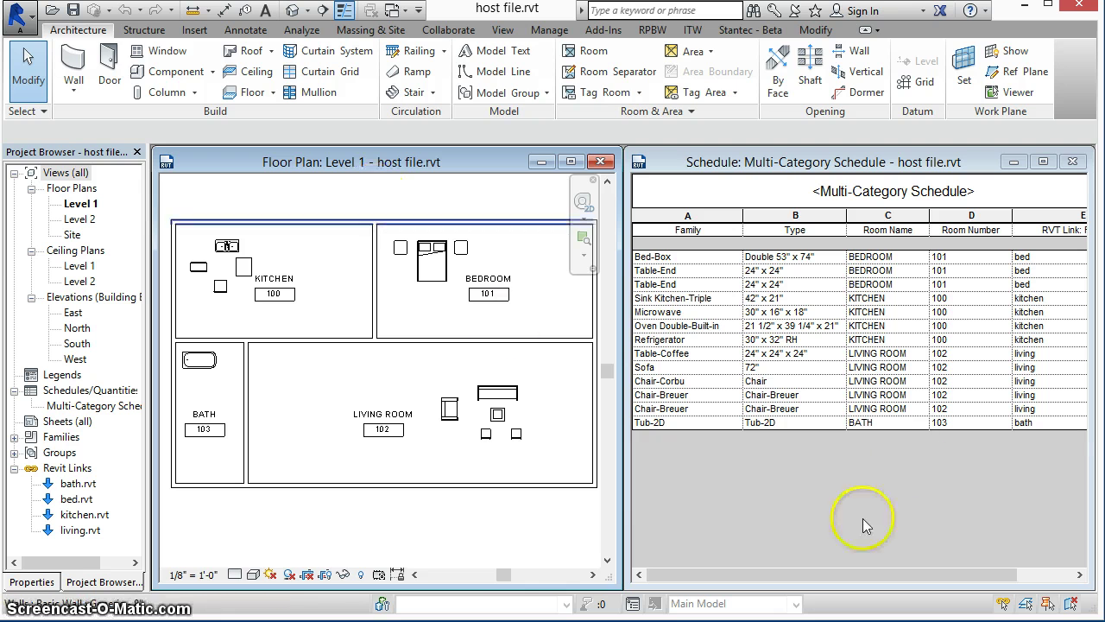
click(904, 221)
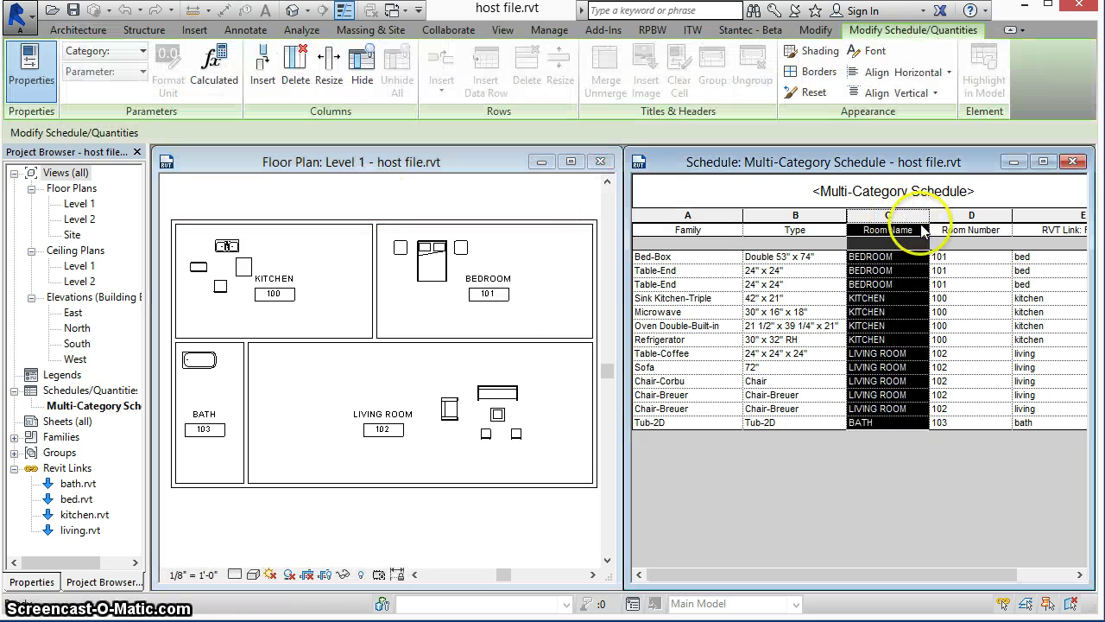
click(972, 218)
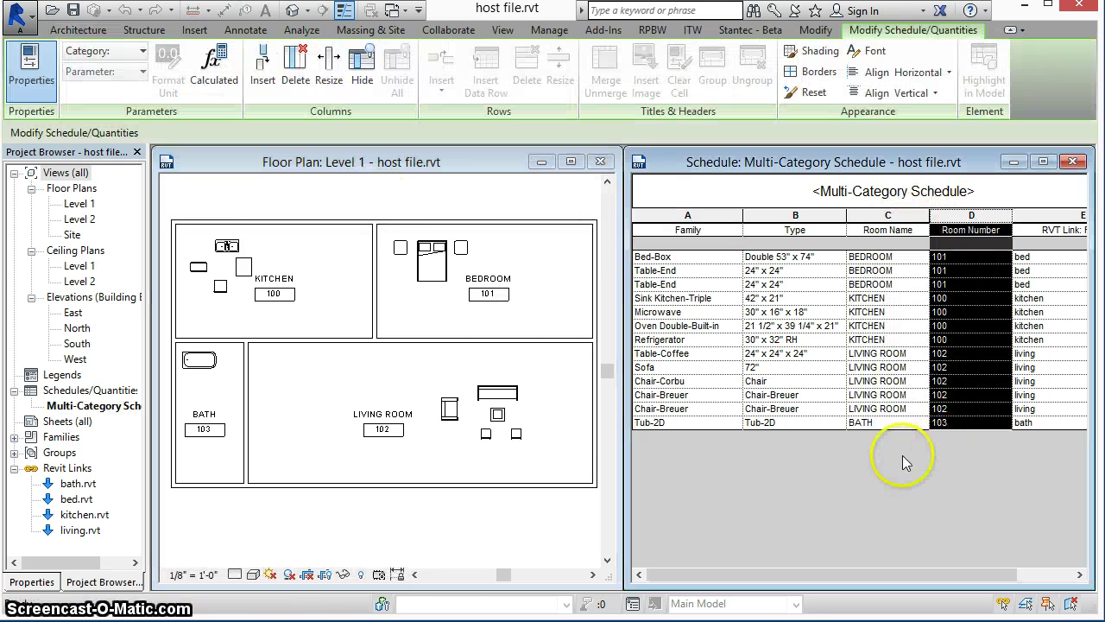
click(441, 544)
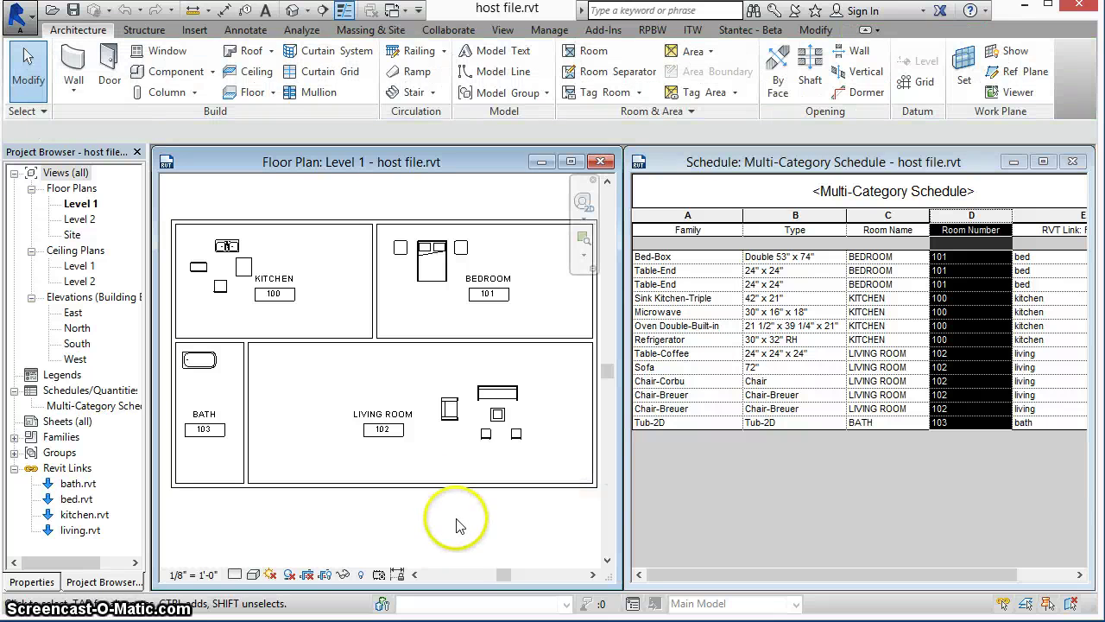
key(Tab)
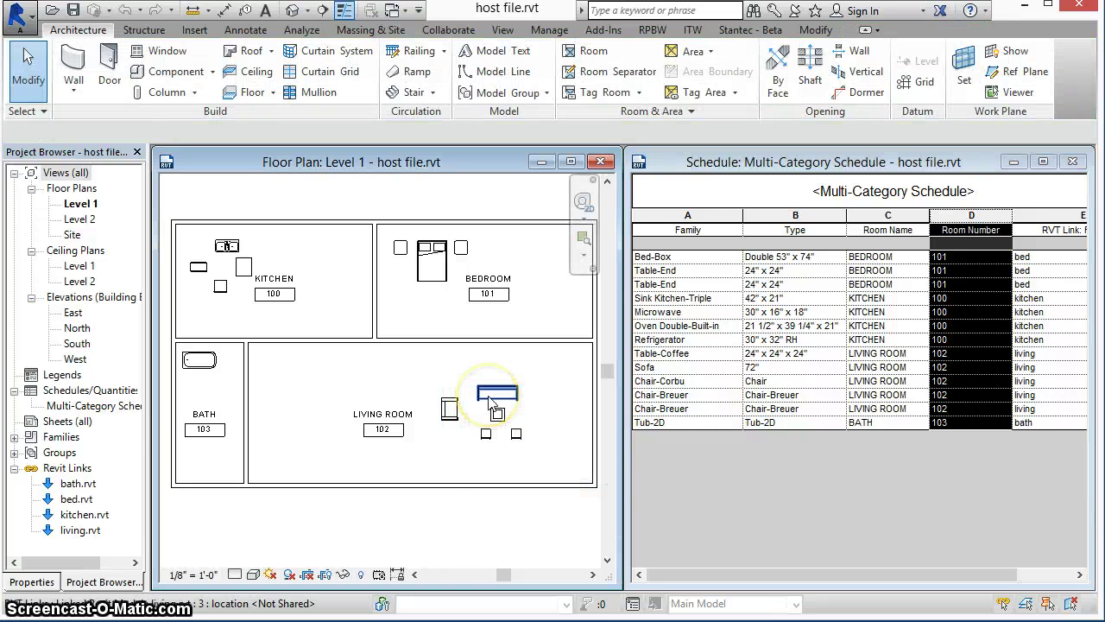
click(489, 401)
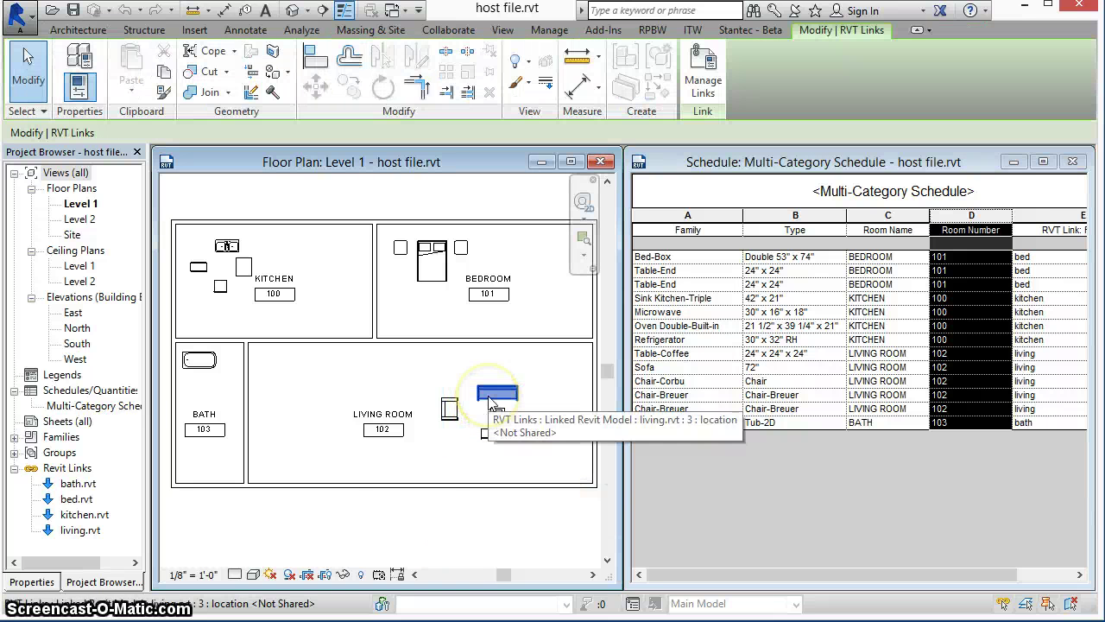
click(32, 582)
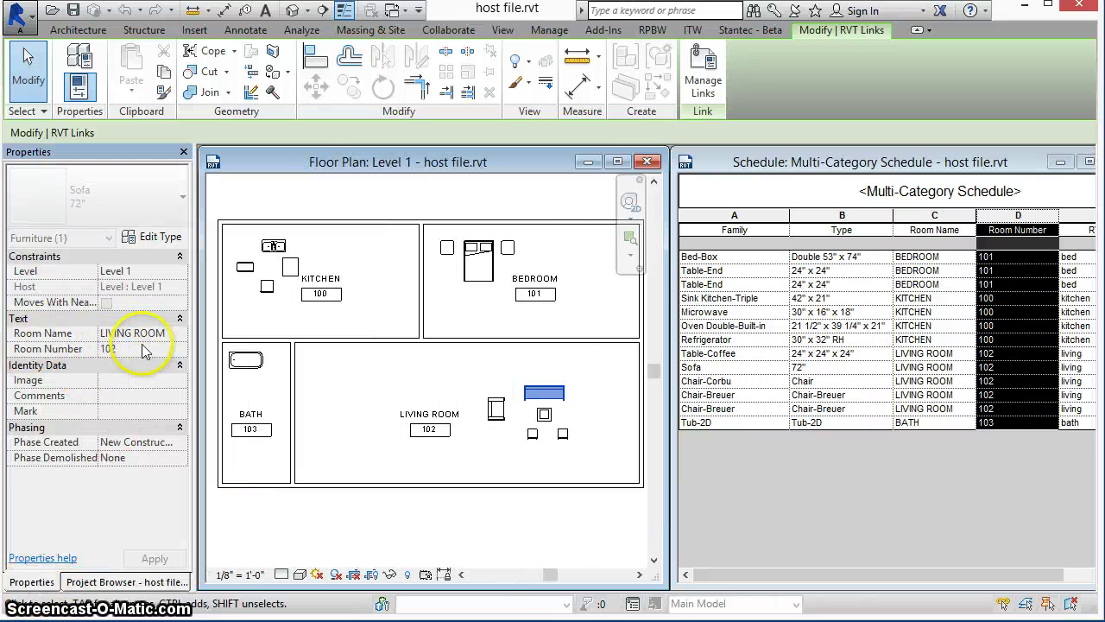
key(Tab)
click(271, 248)
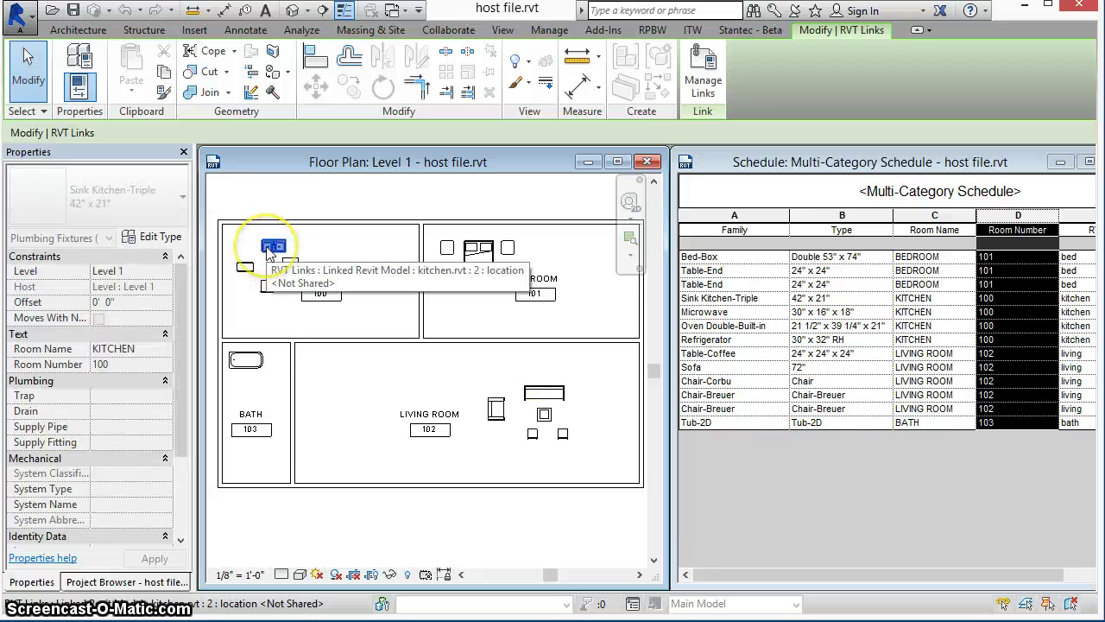
click(247, 369)
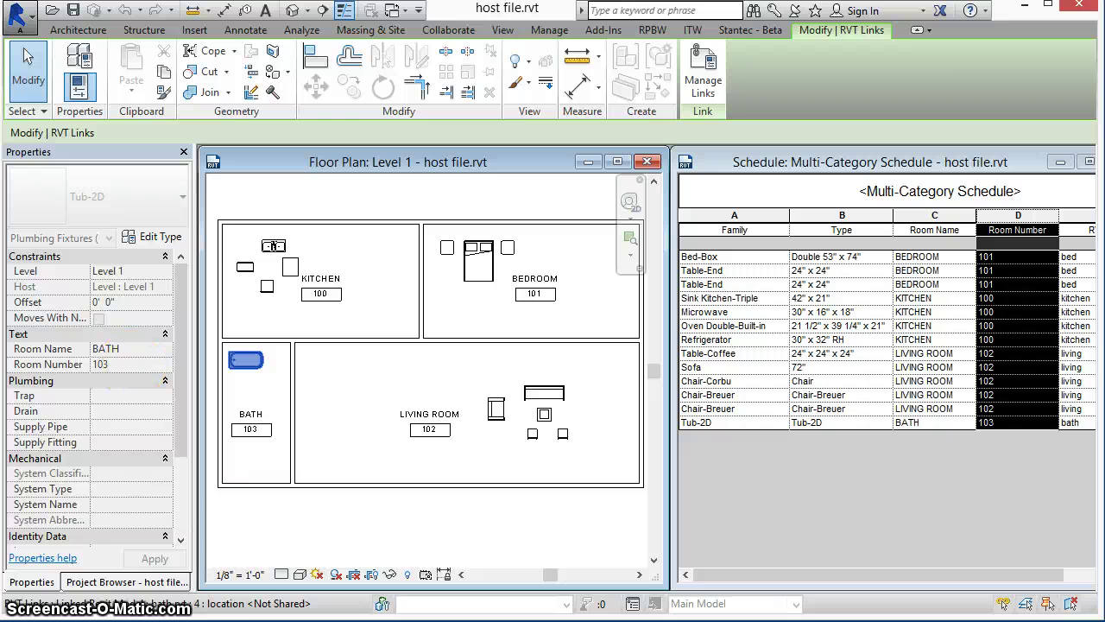
click(291, 513)
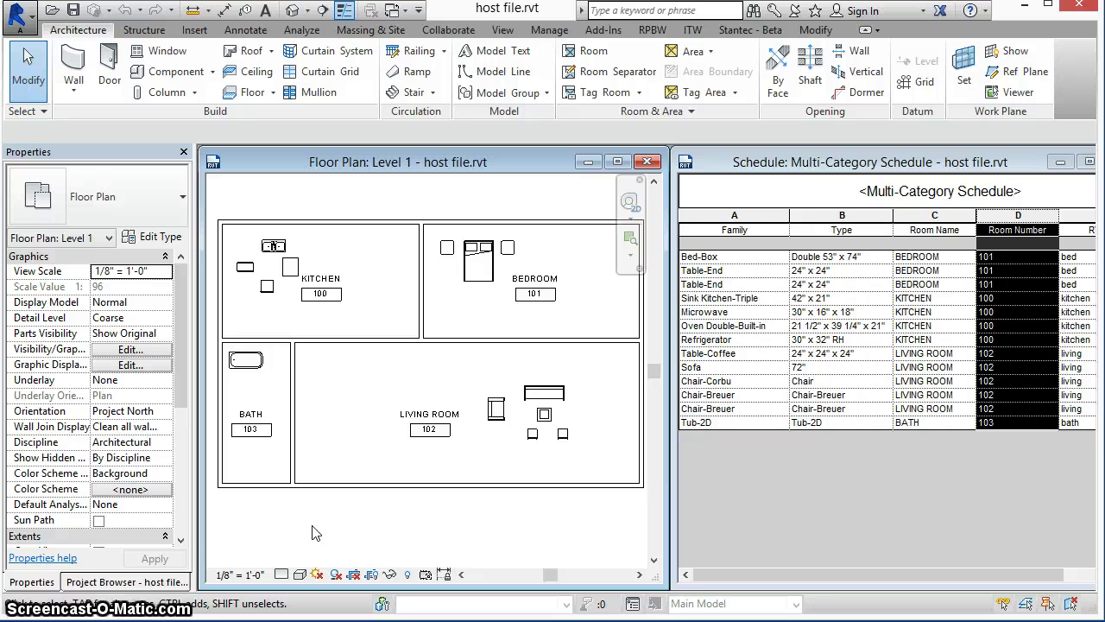
Maximize the plan, link lighting.rvt, and shift its fixtures into place over the rooms.
click(618, 161)
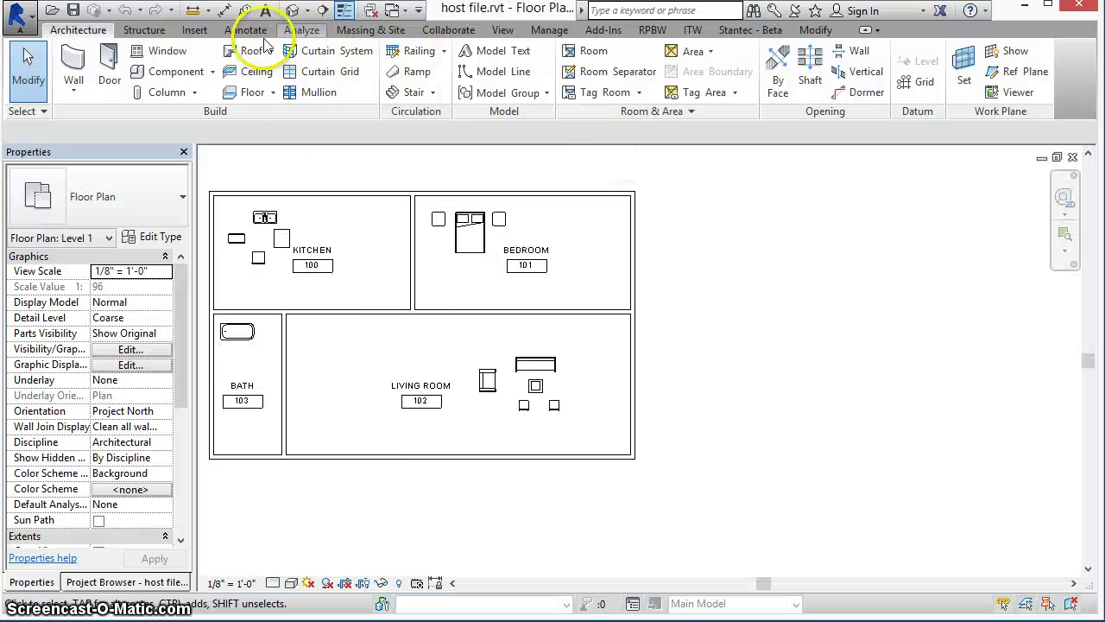
click(194, 30)
click(73, 74)
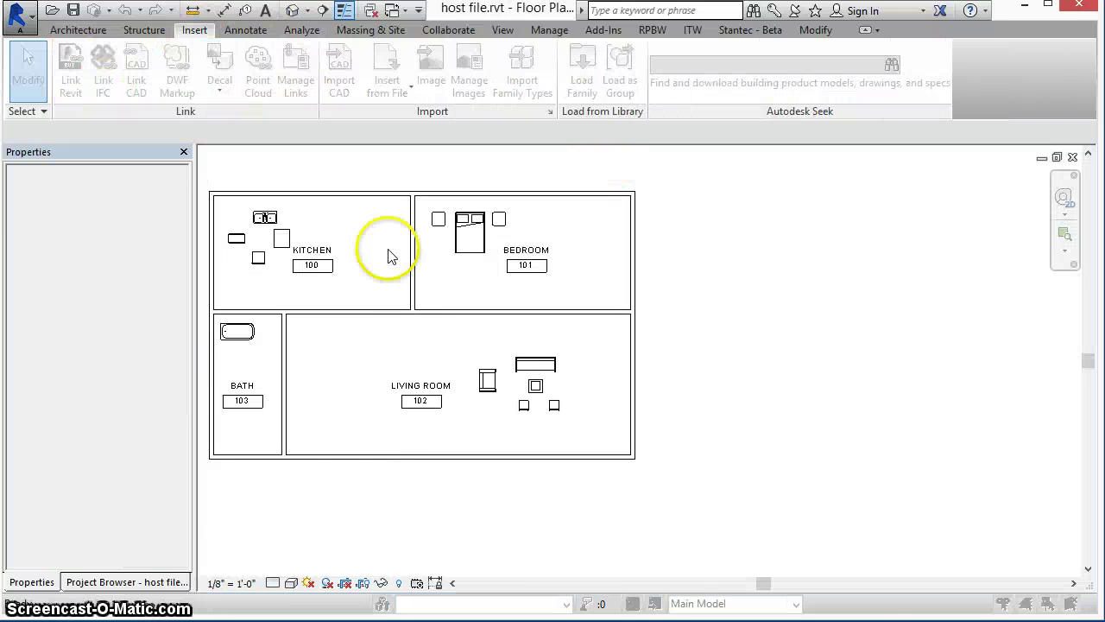
scroll(741, 486, down, 3)
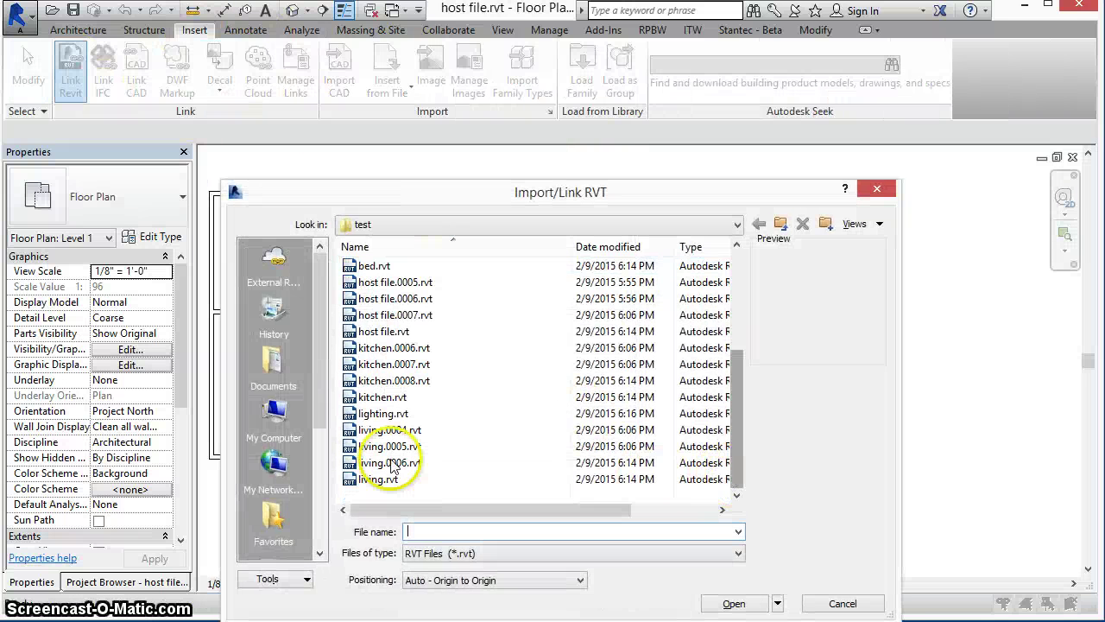
click(380, 429)
double_click(371, 414)
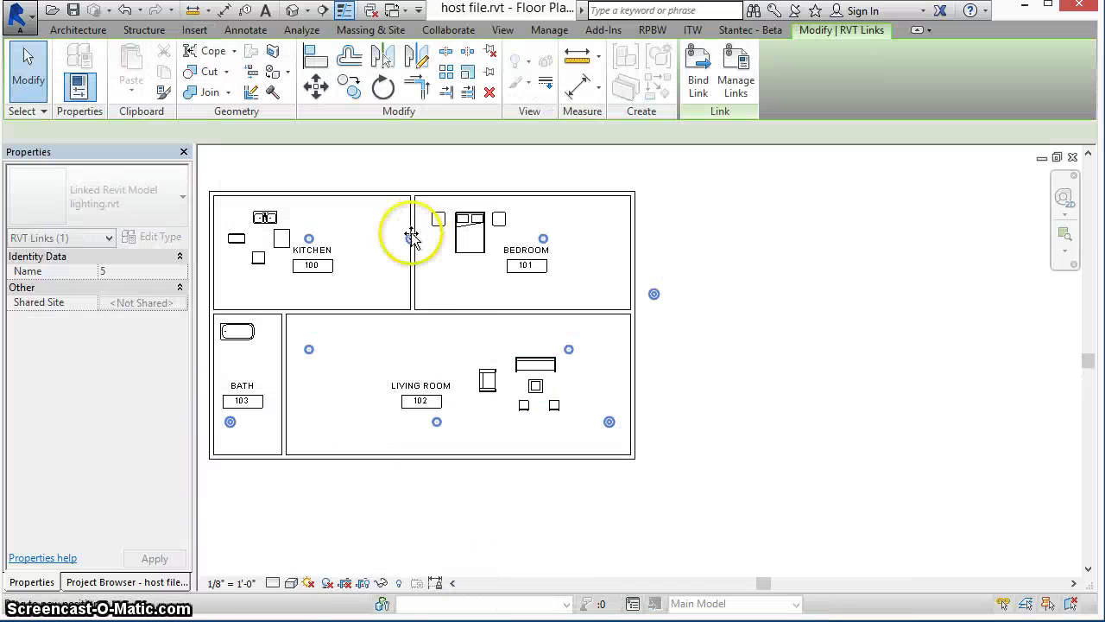
mouse_move(481, 240)
mouse_down()
mouse_move(445, 257)
mouse_move(497, 247)
mouse_move(488, 243)
mouse_up()
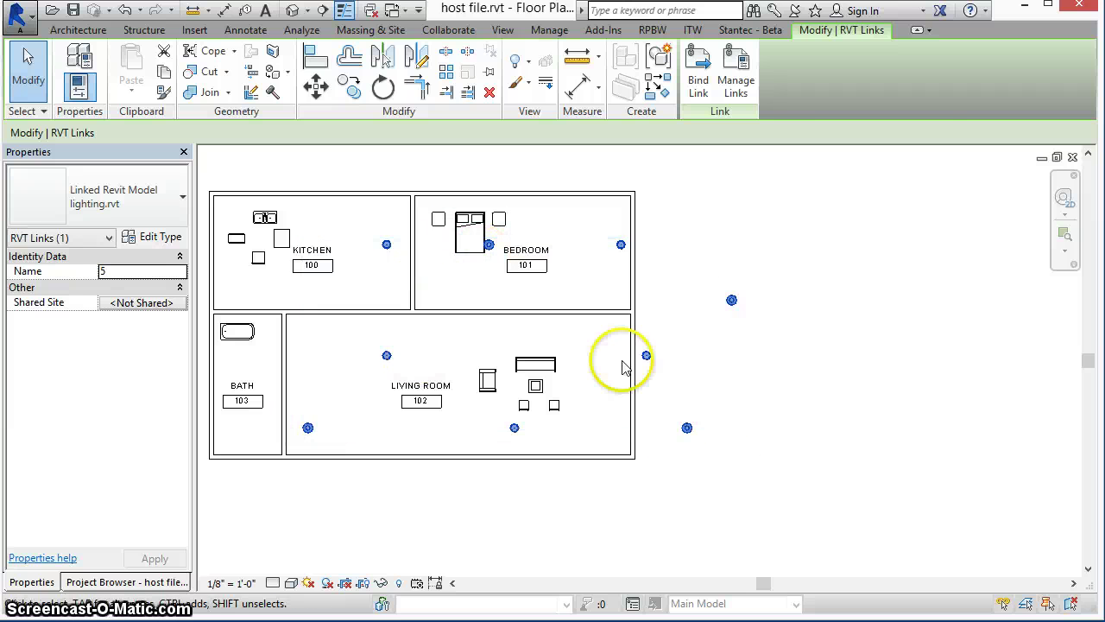
click(844, 373)
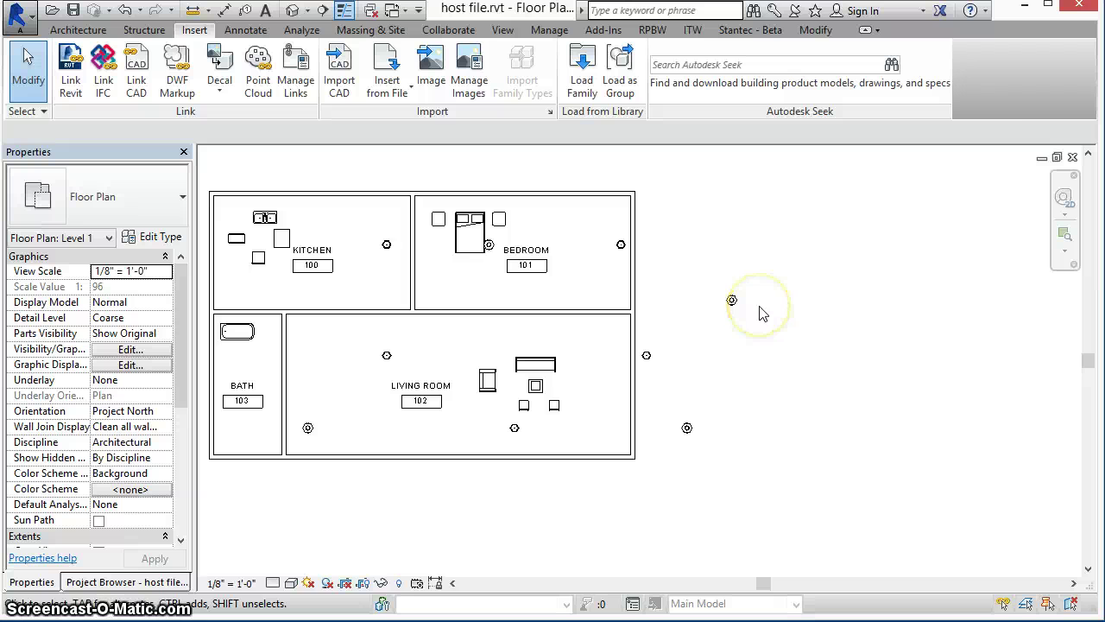
Tile the plan and schedule with WT and review the new Floor Lamp rows with blank rooms.
key(w)
key(t)
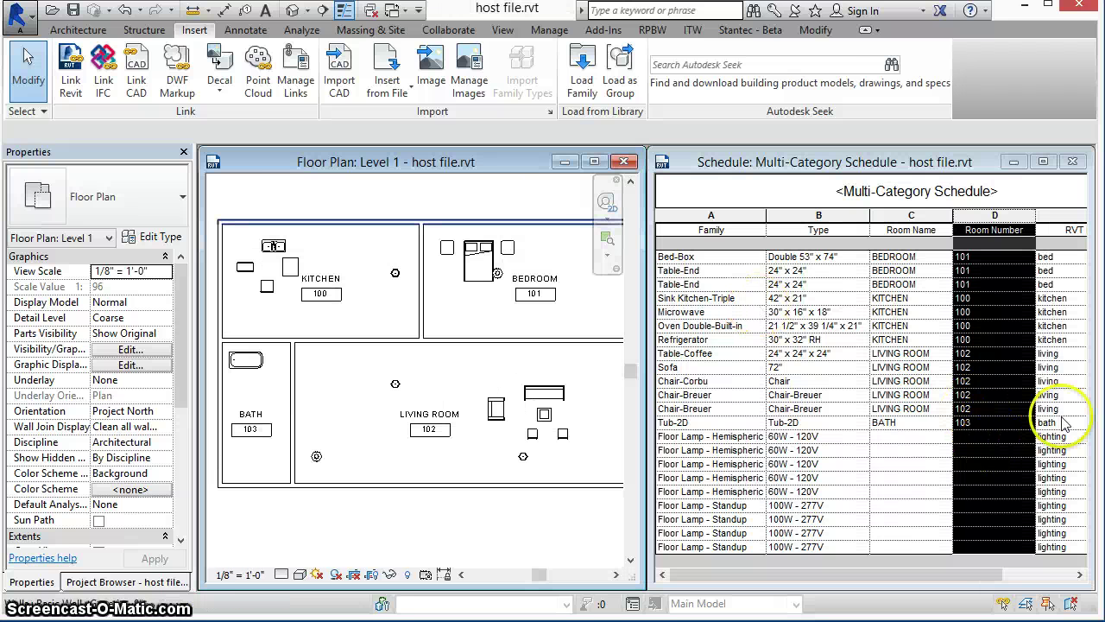
click(989, 451)
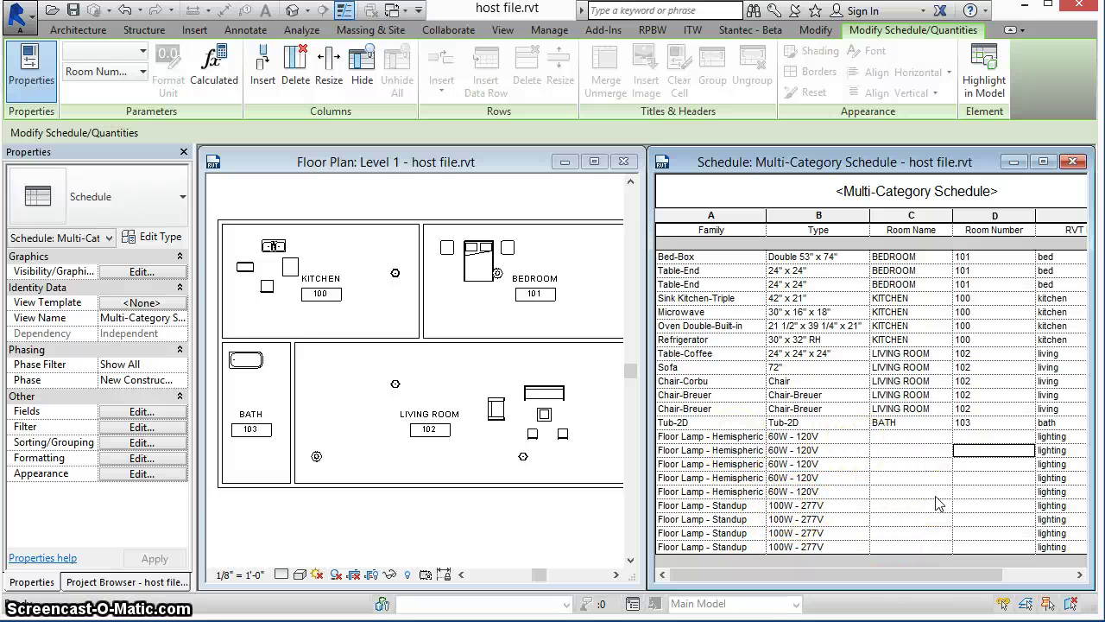
click(531, 530)
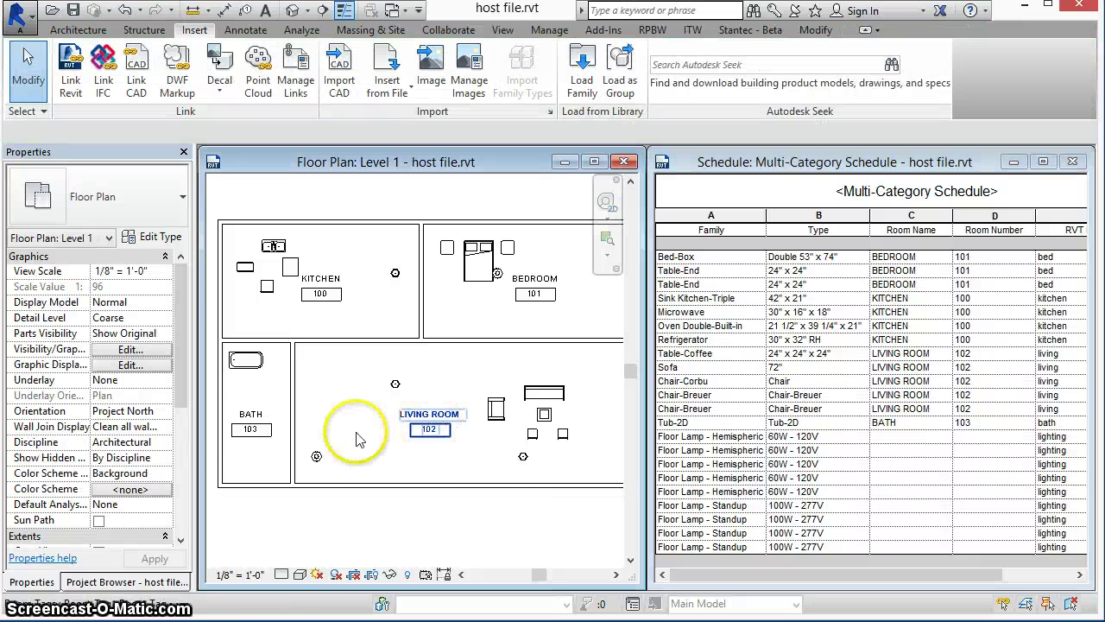
Edit the bath room tag to number 110a and name BATHROOM, then show Add-Ins.
click(250, 429)
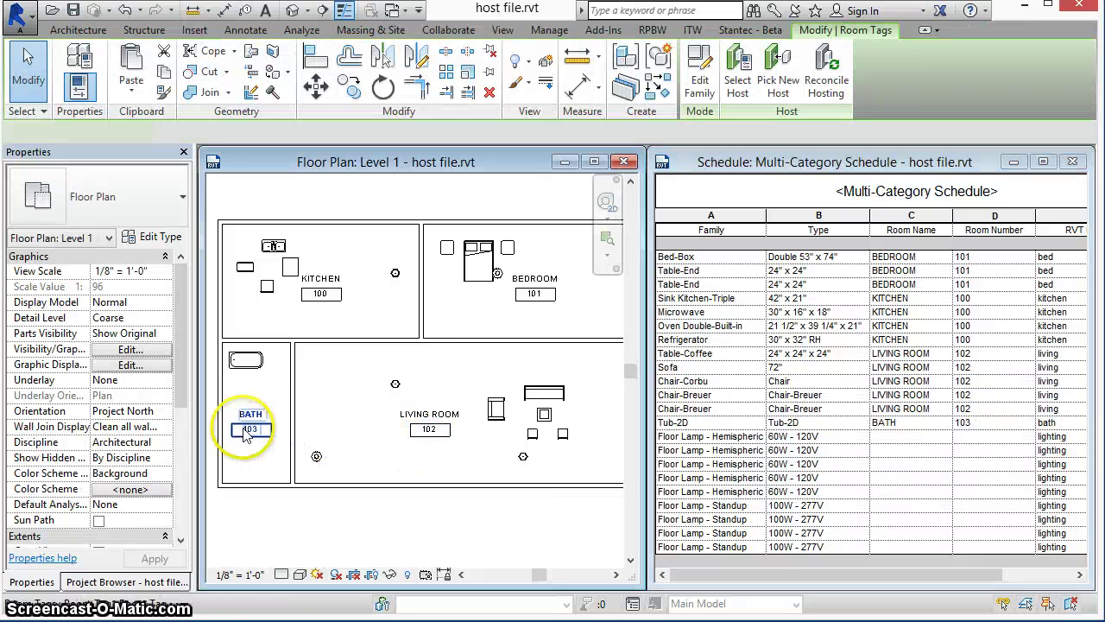
click(250, 429)
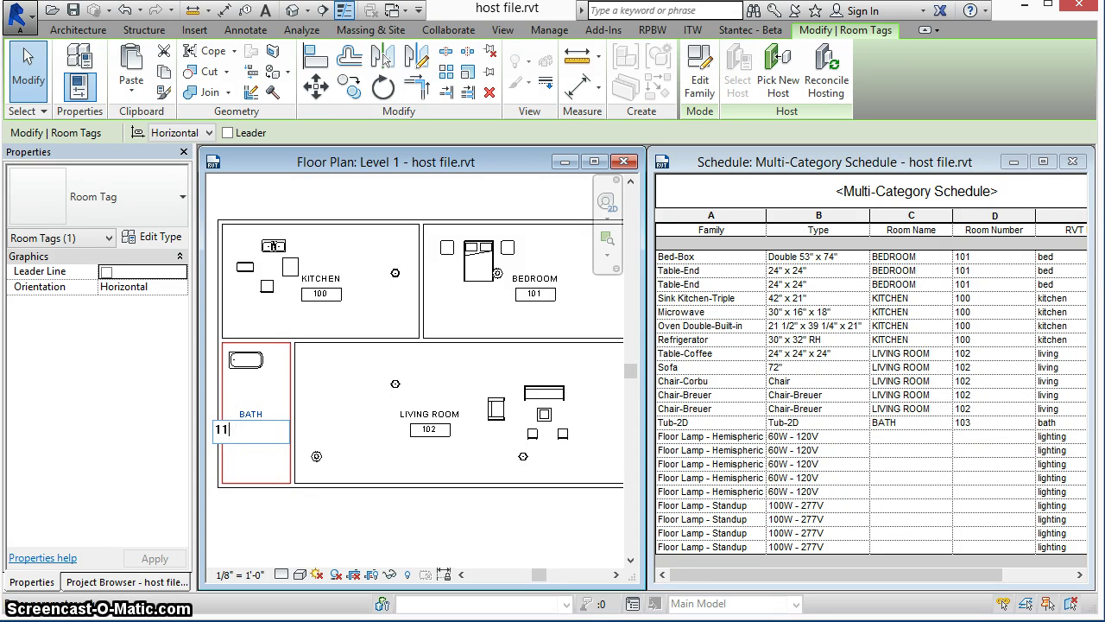
click(257, 419)
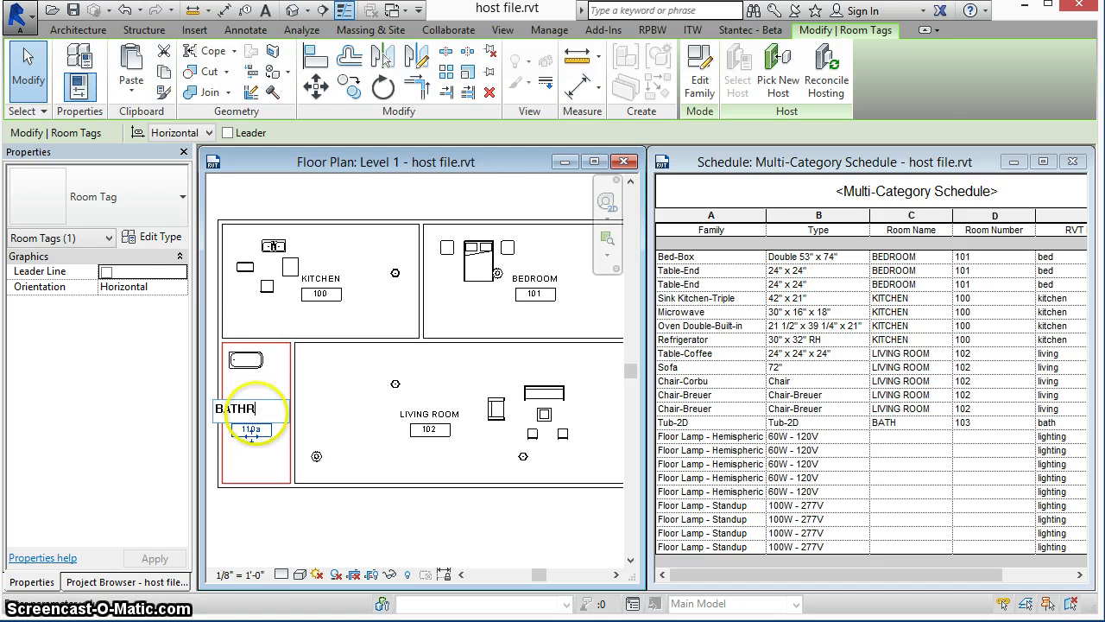
click(308, 519)
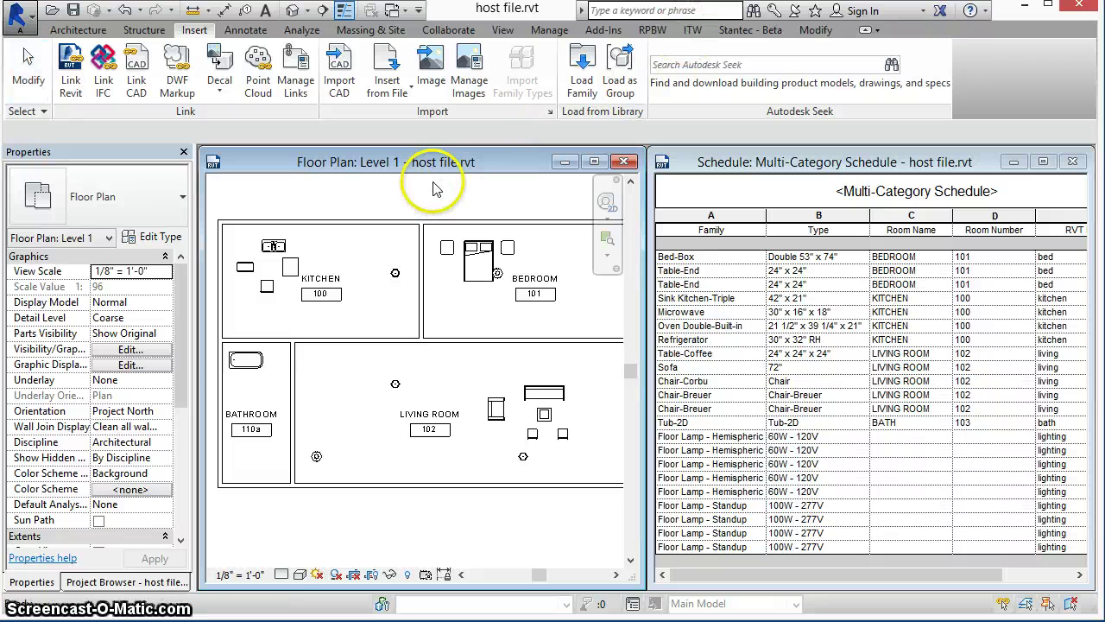
click(603, 30)
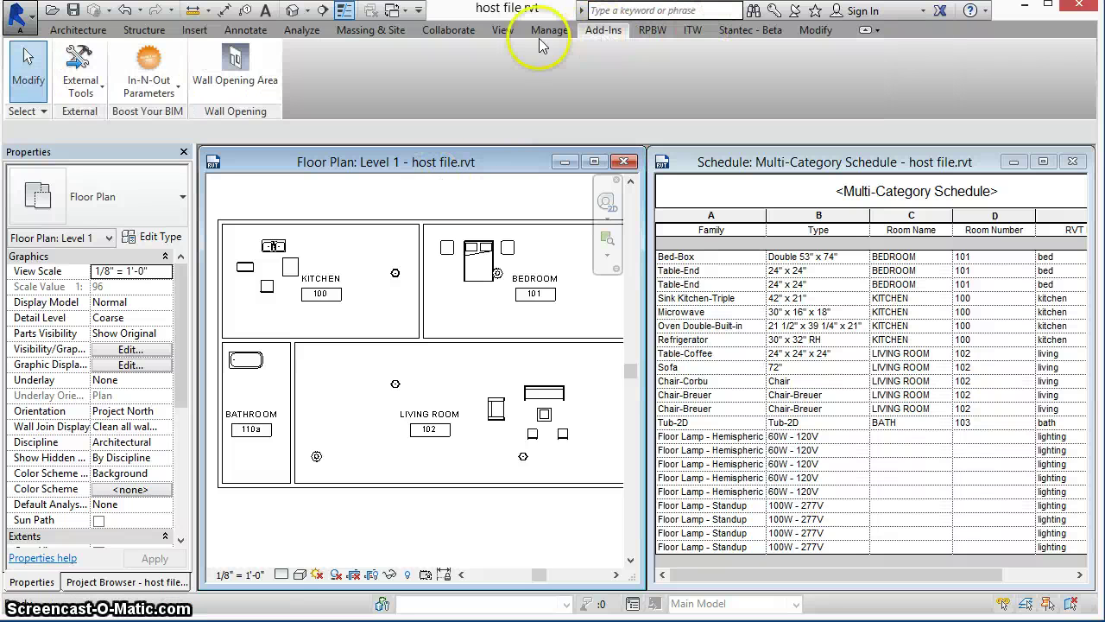
Rerun Set Room Data From Links so Tub-2D reads BATHROOM 110a and lamps get rooms.
click(103, 86)
click(104, 126)
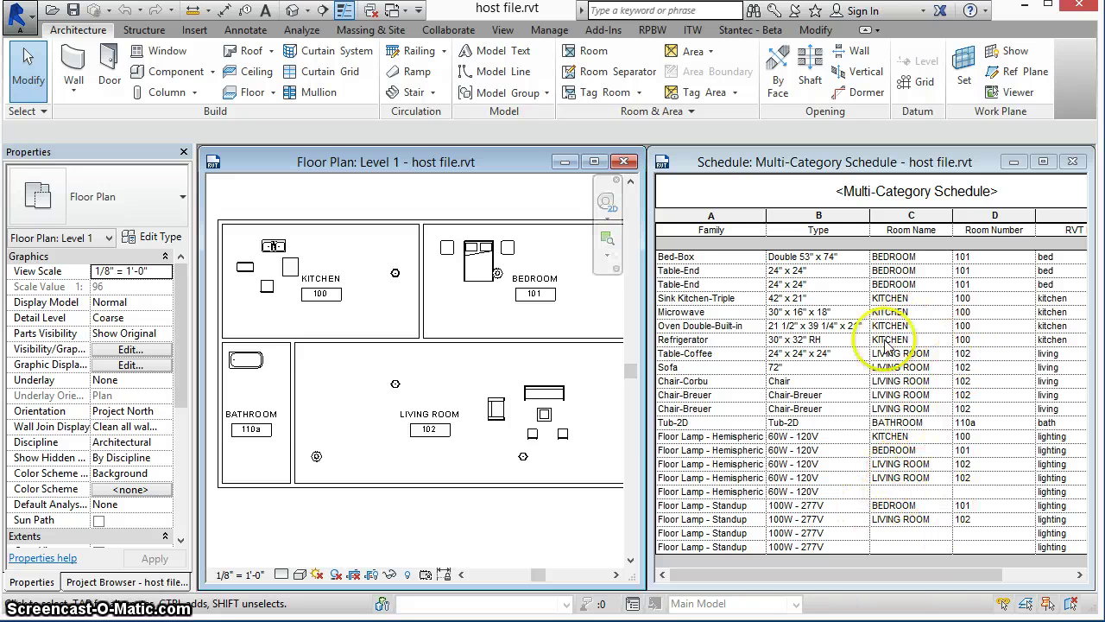
click(915, 424)
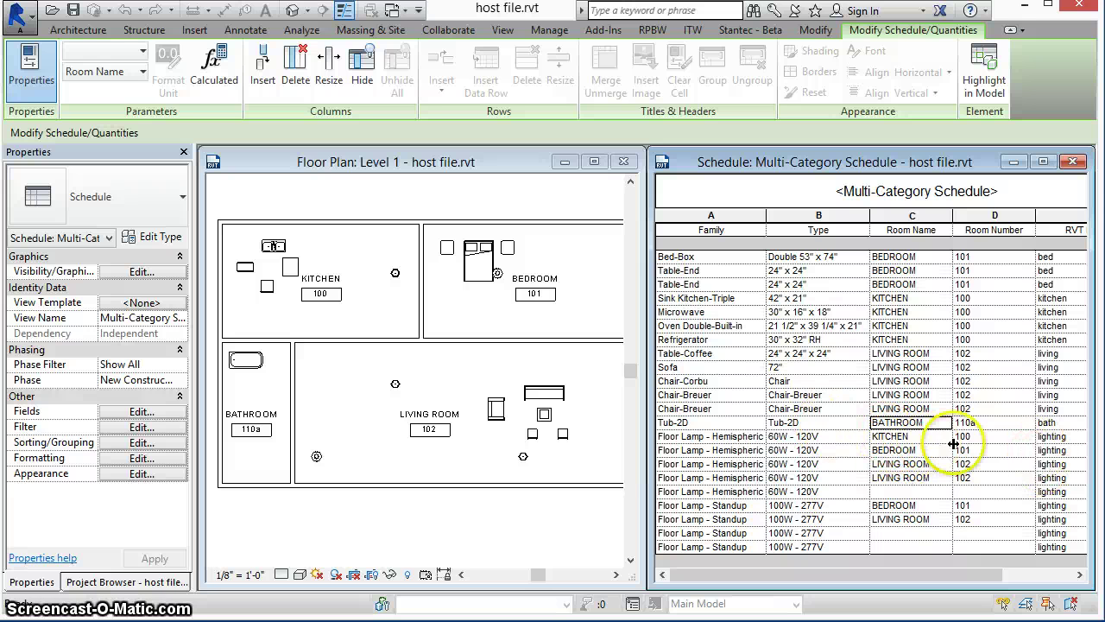
click(698, 439)
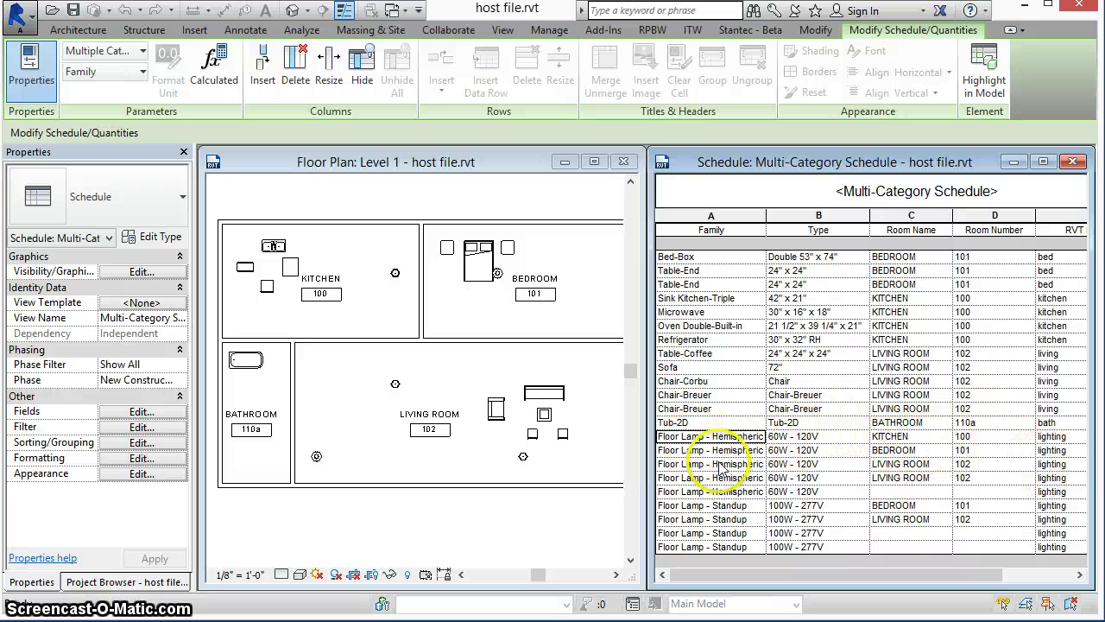
click(914, 464)
click(538, 525)
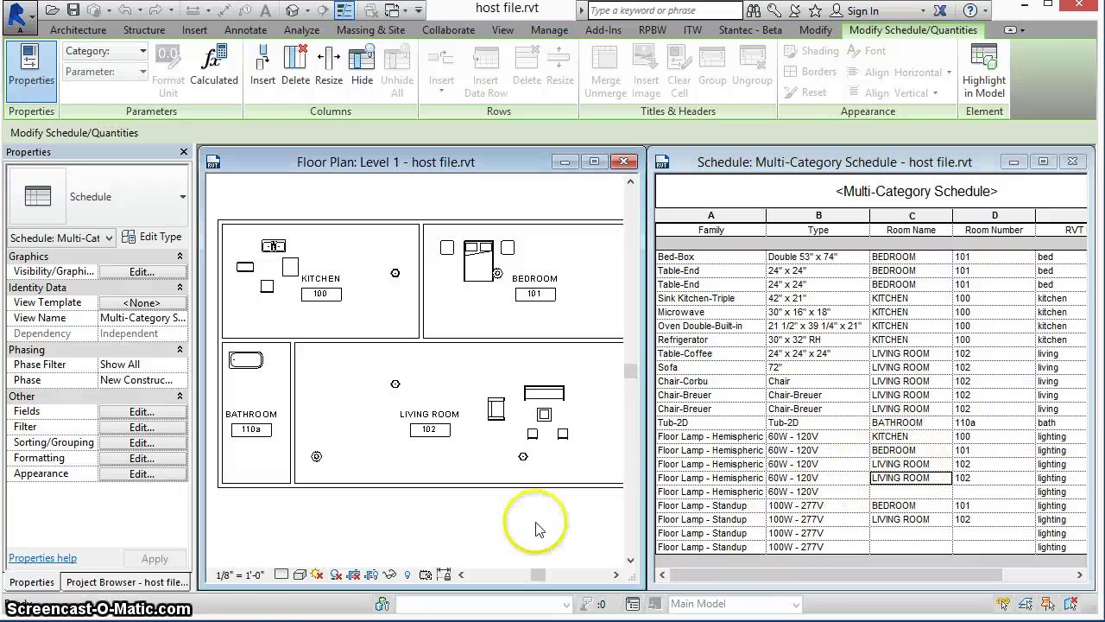
middle_drag(513, 523, 361, 537)
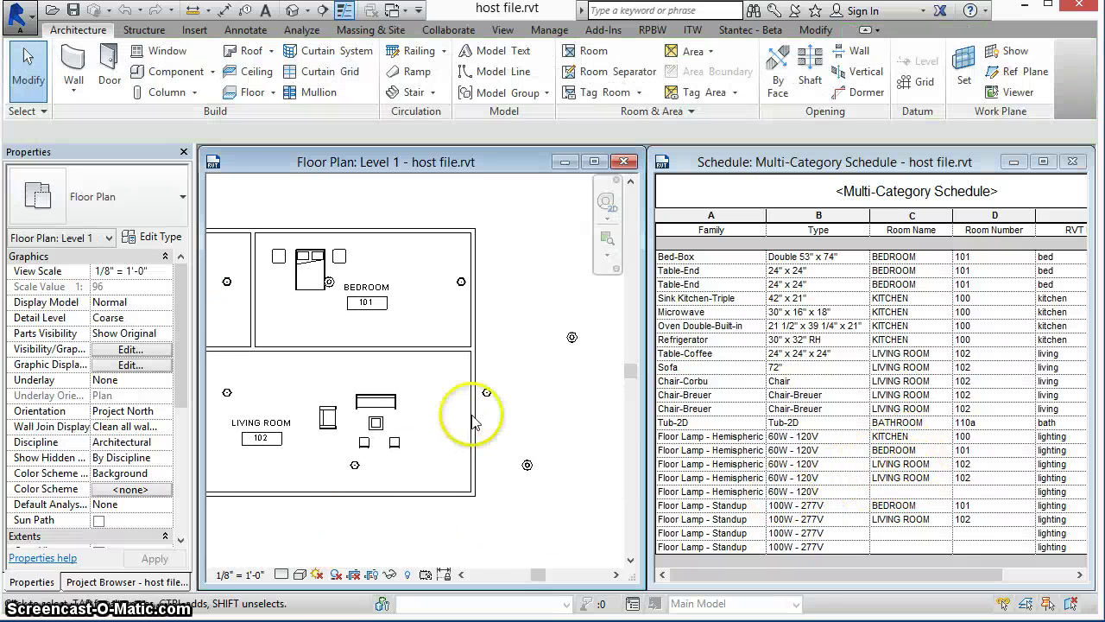
key(Tab)
click(487, 395)
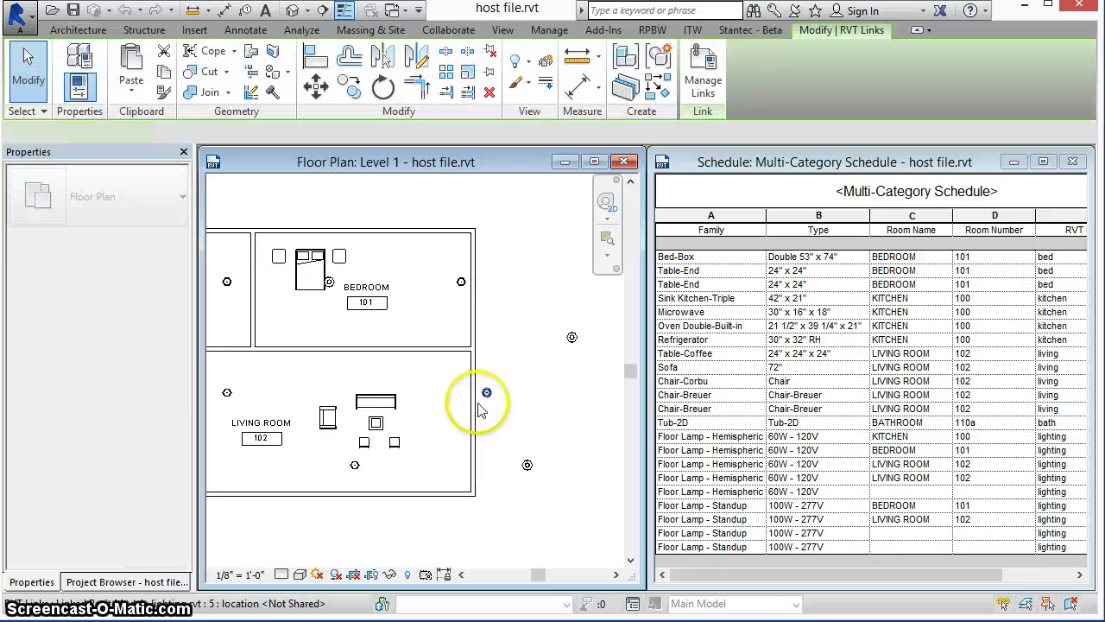
key(Tab)
click(355, 467)
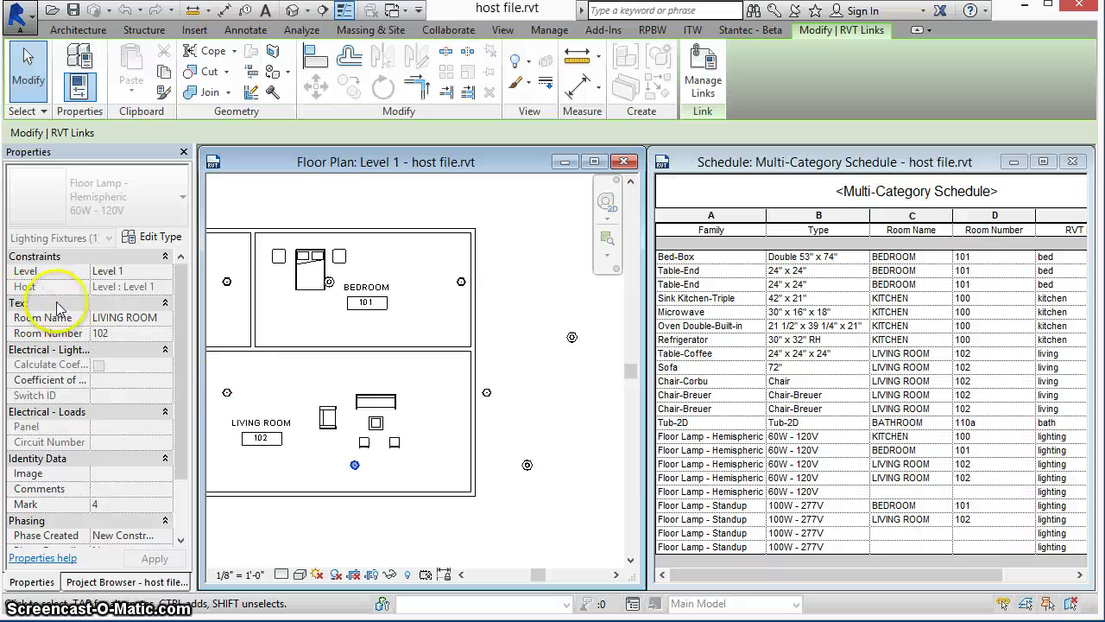
key(Tab)
click(460, 285)
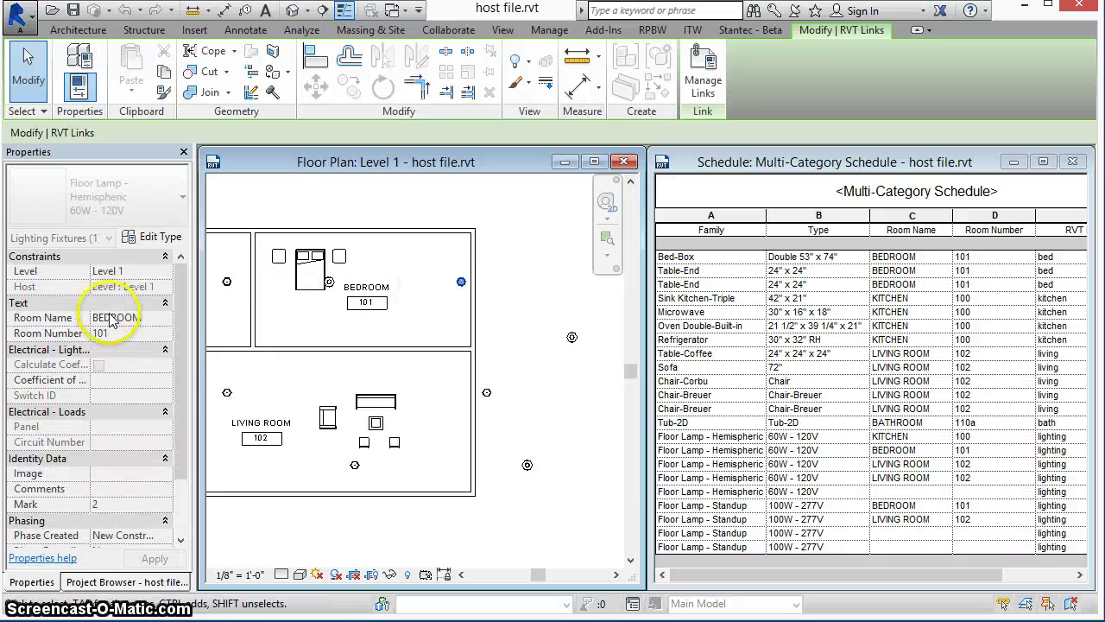